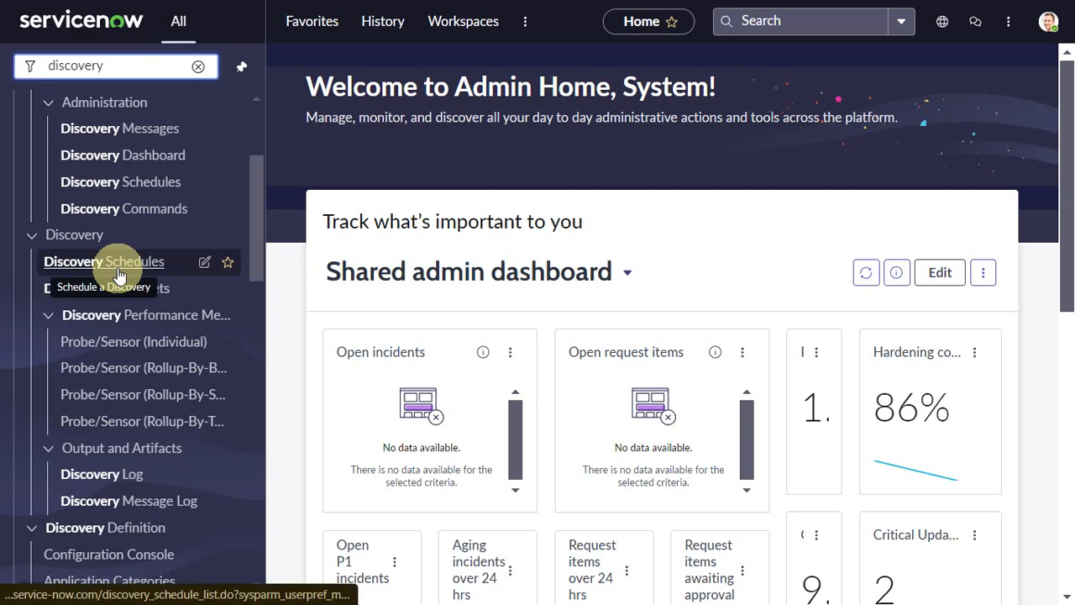
# Open the Windows Only Schedule discovery schedule and inspect its Discover type options
pyautogui.click(118, 268)
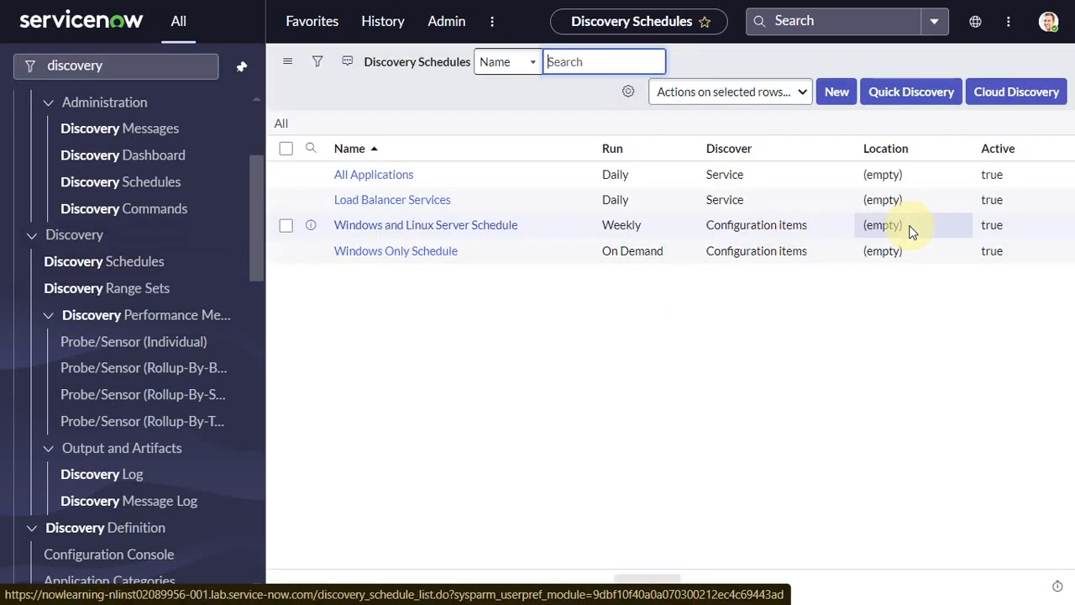
pyautogui.click(399, 262)
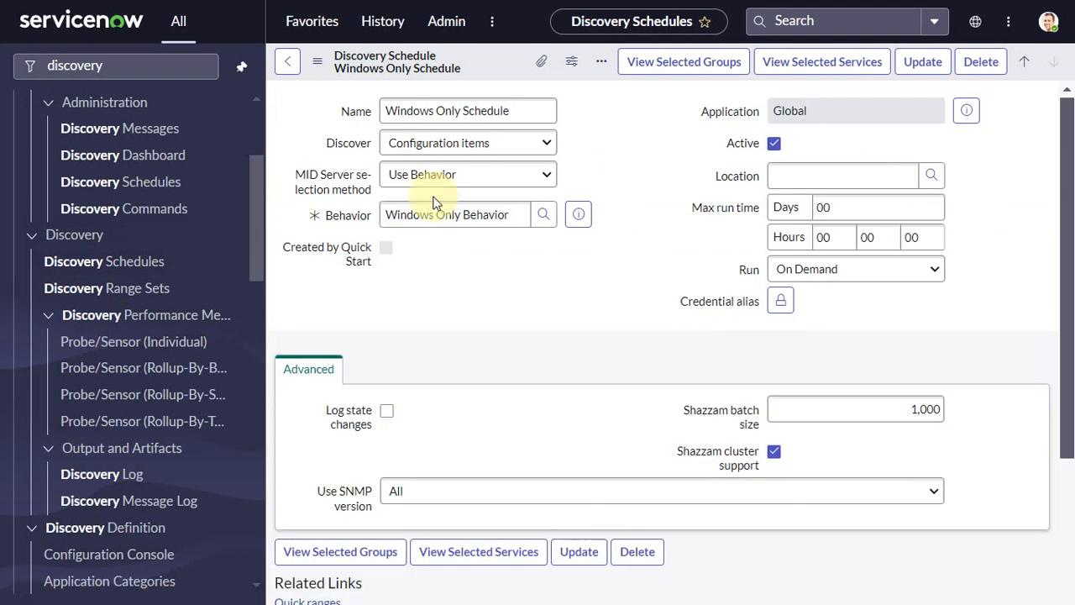
pyautogui.click(461, 212)
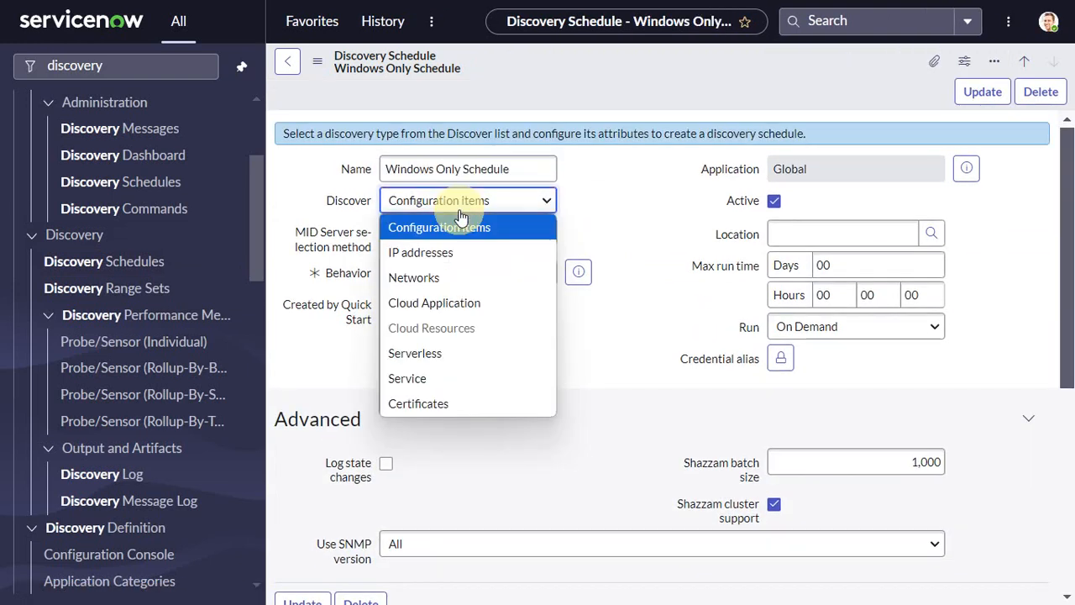
pyautogui.click(660, 224)
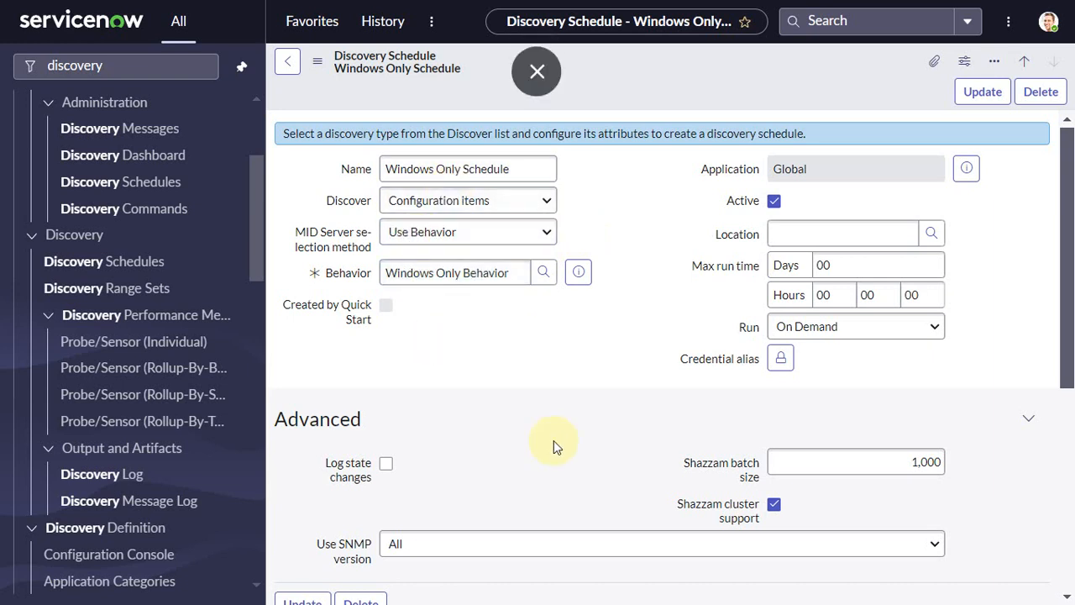
# Set the Shazzam batch size to 350
pyautogui.click(702, 467)
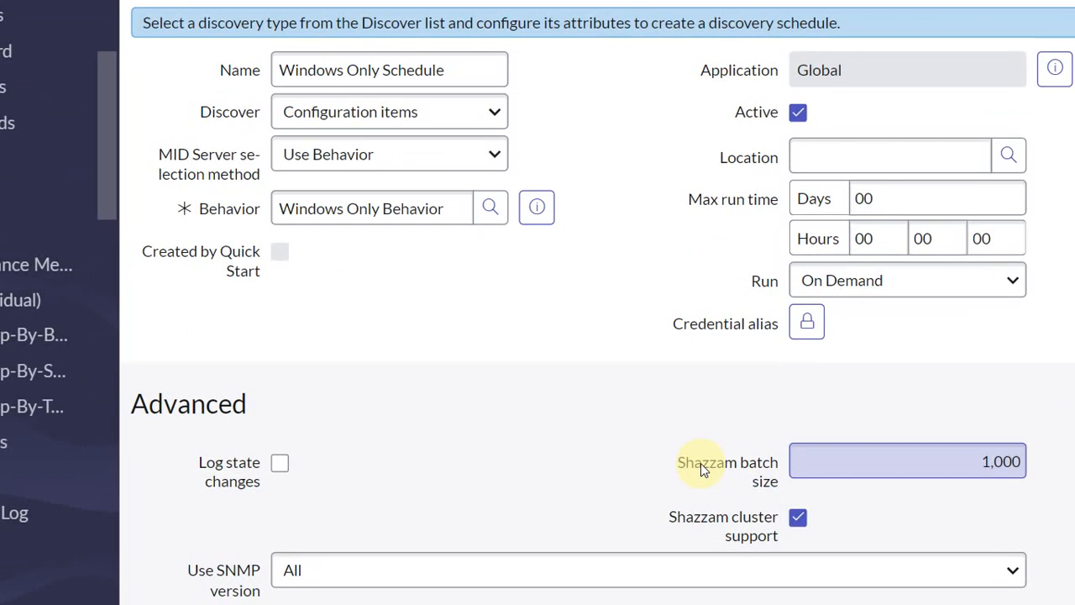
pyautogui.scroll(-1, 701, 462)
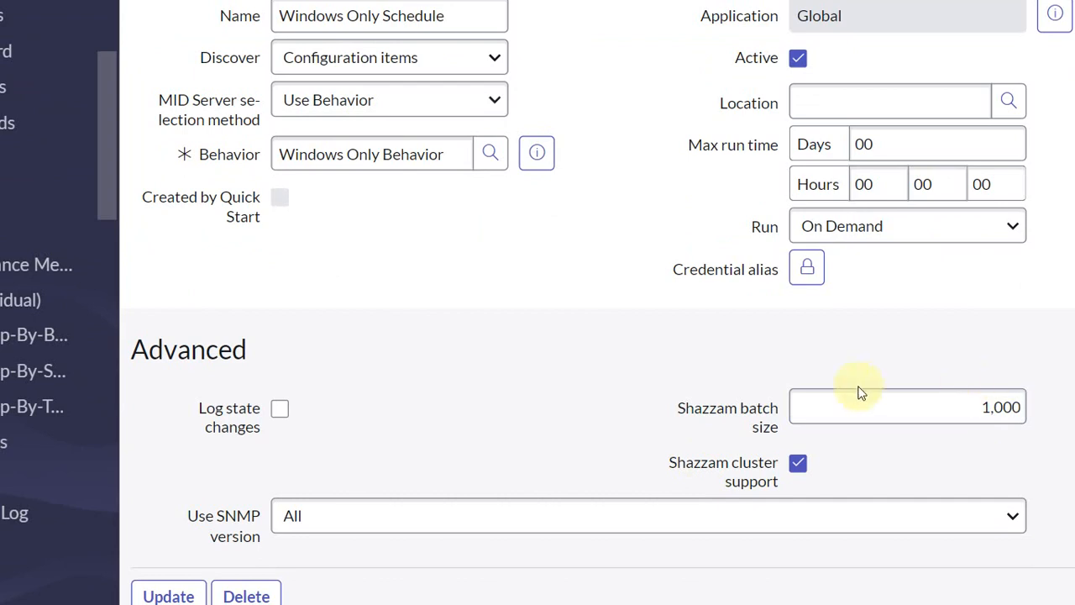
pyautogui.click(960, 406)
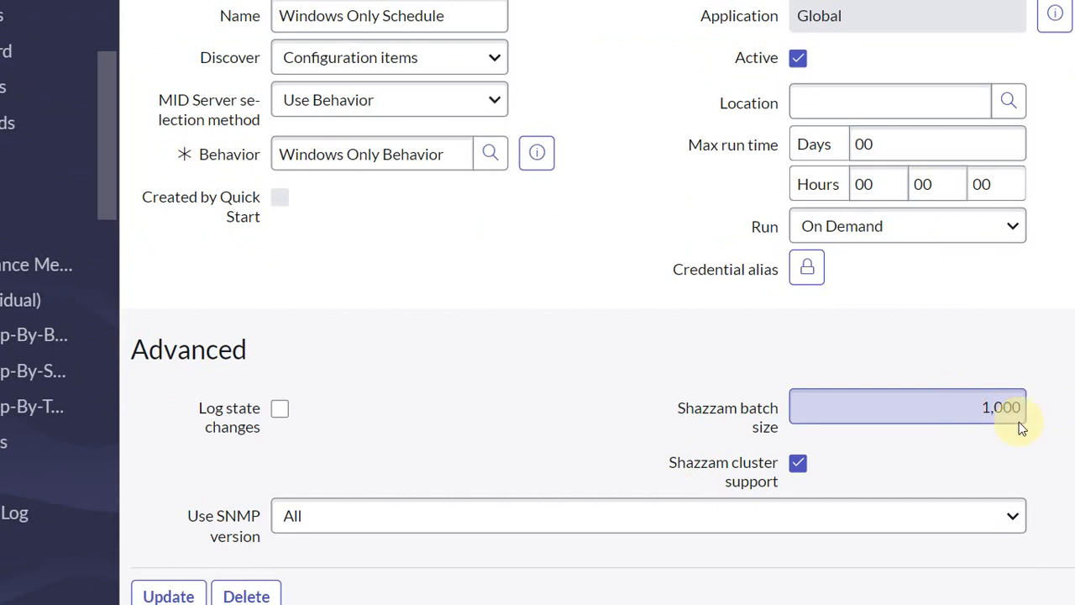
pyautogui.doubleClick(999, 408)
pyautogui.write('3')
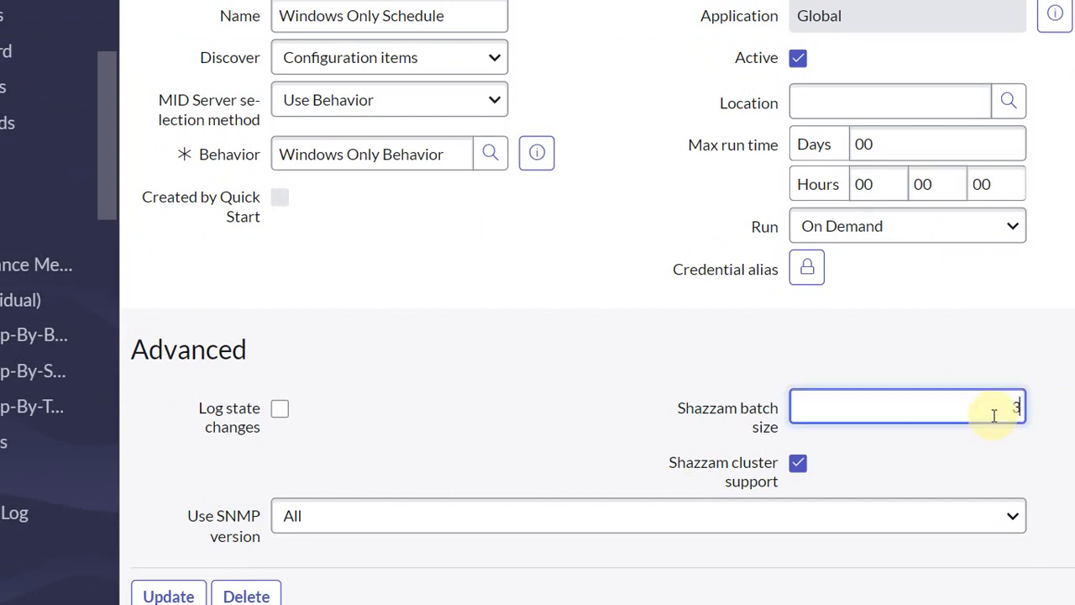
pyautogui.write('50')
pyautogui.click(950, 315)
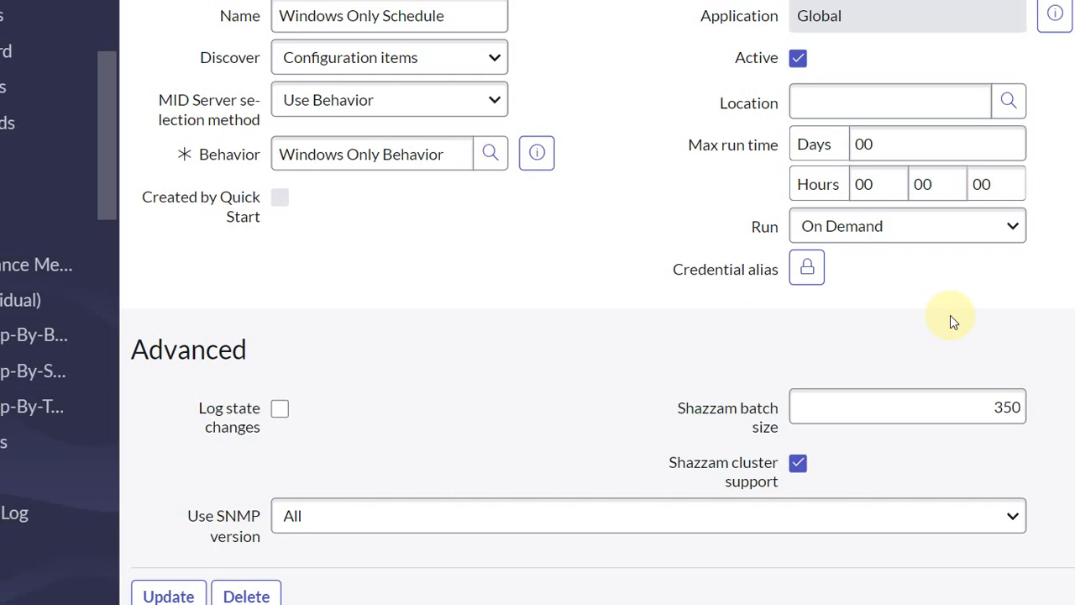
# Set the Shazzam batch size back to 1000
pyautogui.doubleClick(999, 406)
pyautogui.press('BackSpace')
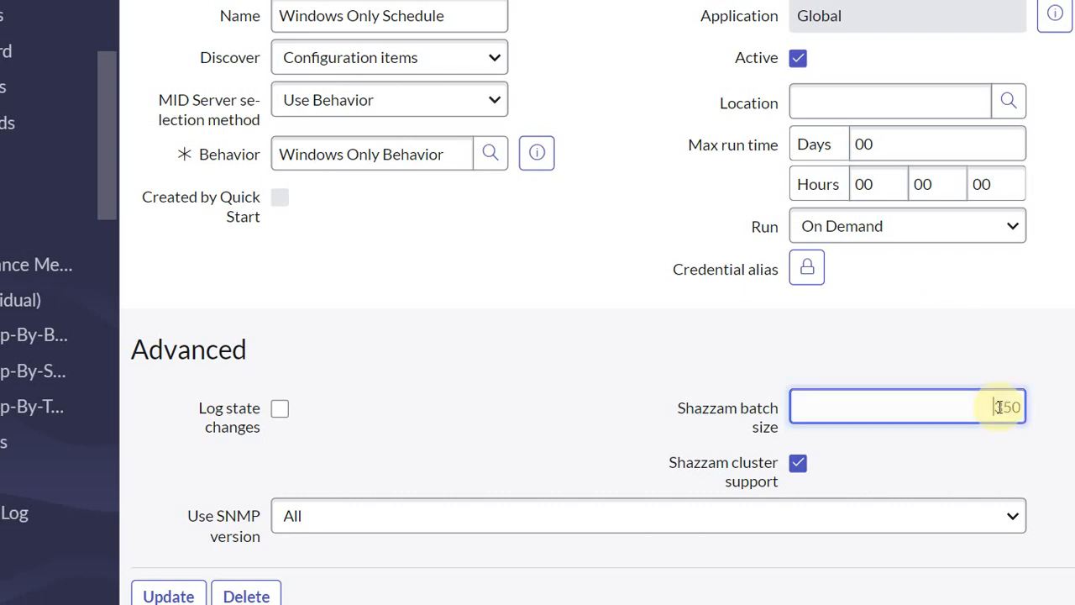
pyautogui.press('BackSpace')
pyautogui.press('BackSpace')
pyautogui.press('BackSpace')
pyautogui.write('1000')
pyautogui.click(568, 336)
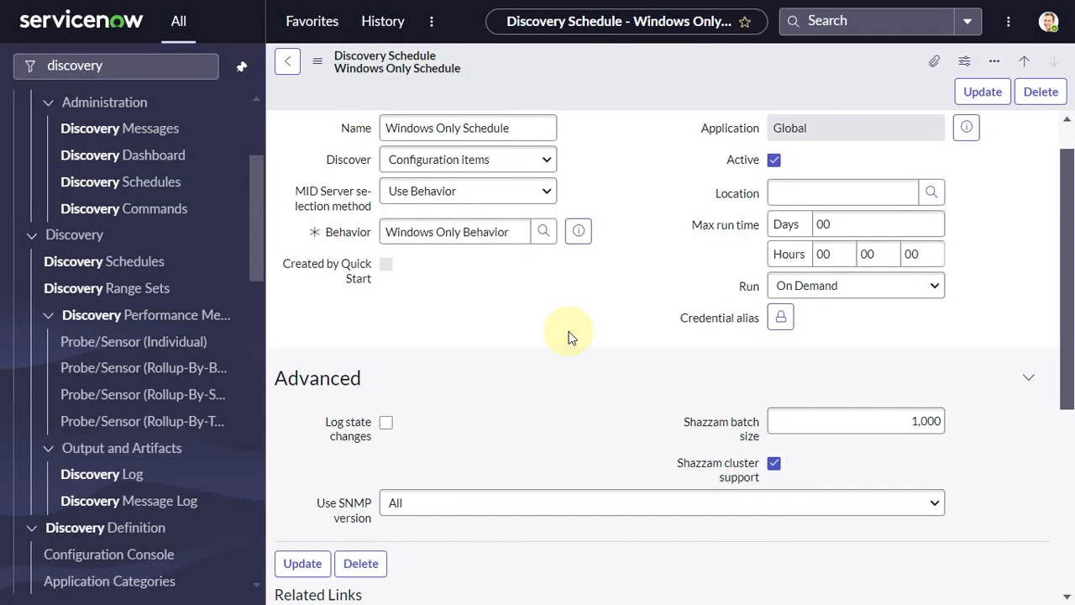
# Add a quick IP range of 198.51.12.119 to the schedule
pyautogui.scroll(-1, 568, 336)
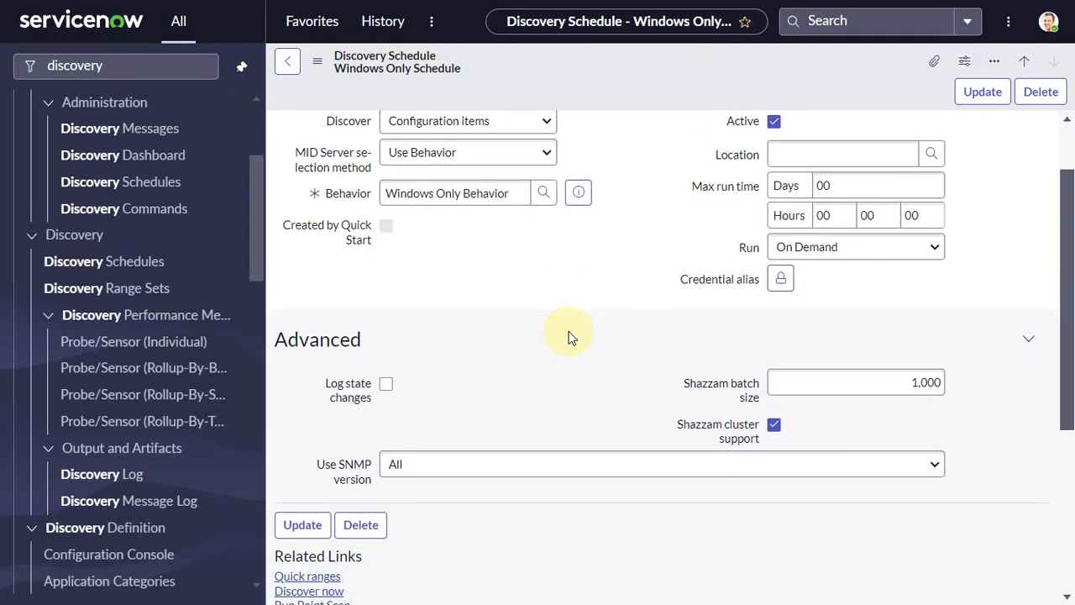
pyautogui.scroll(-3, 563, 332)
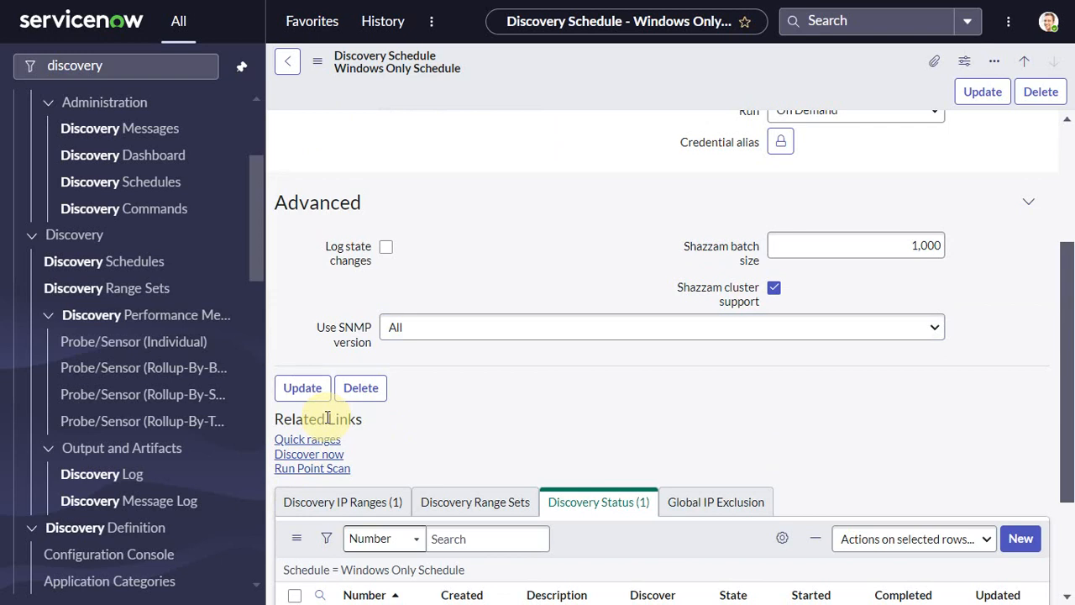
pyautogui.scroll(-3, 597, 396)
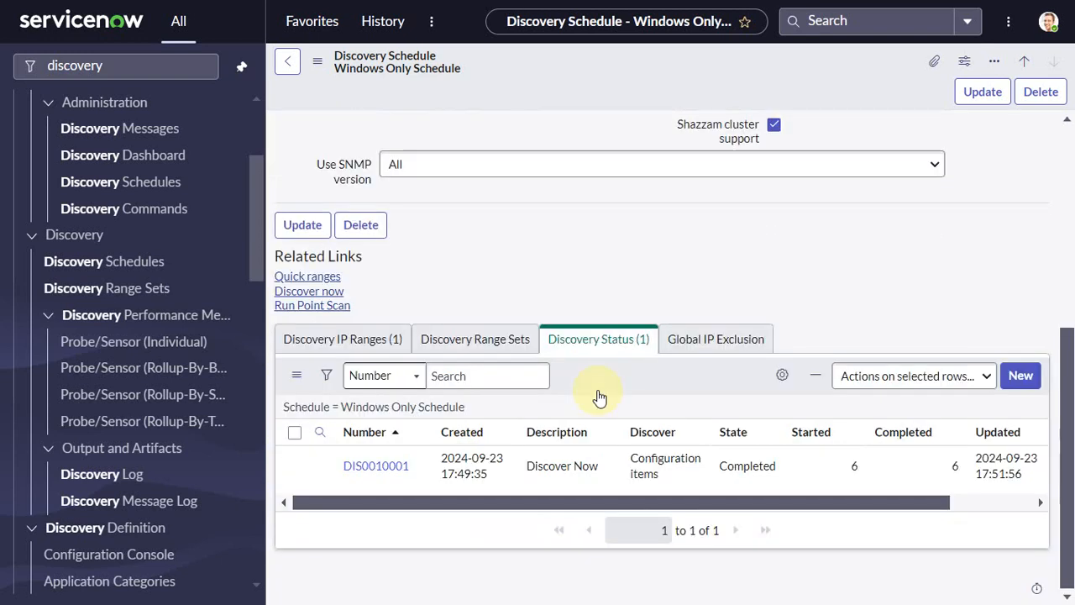
pyautogui.scroll(3, 598, 397)
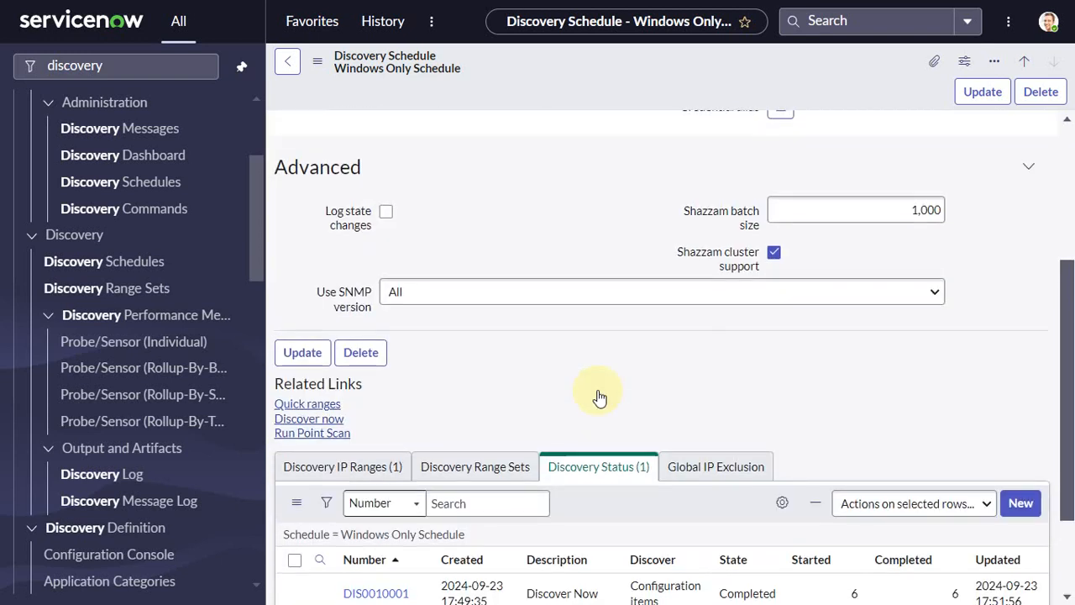
pyautogui.click(306, 407)
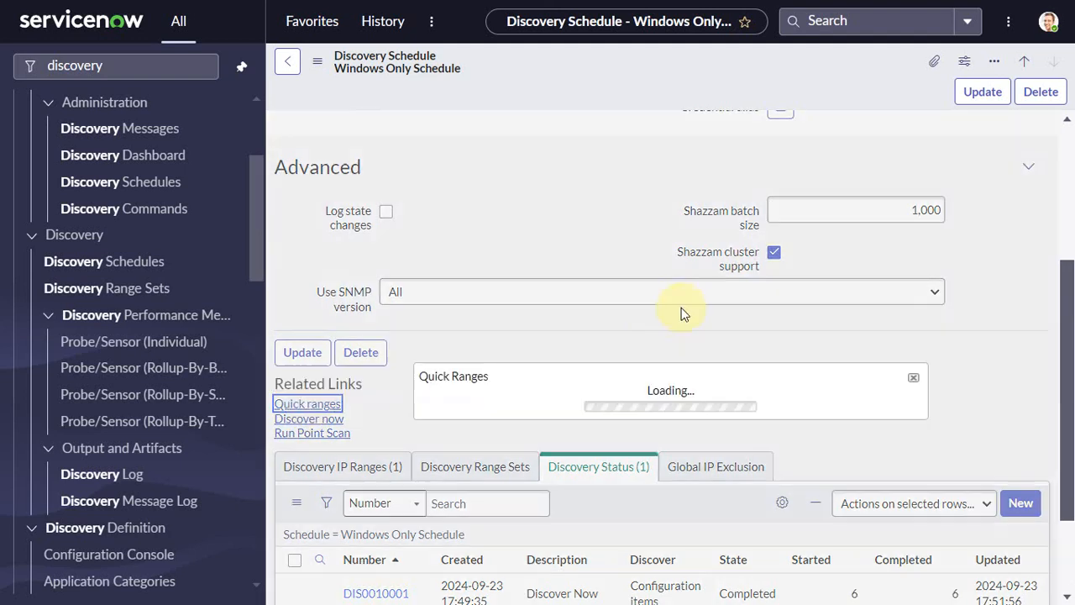
pyautogui.write('198.51.12.119')
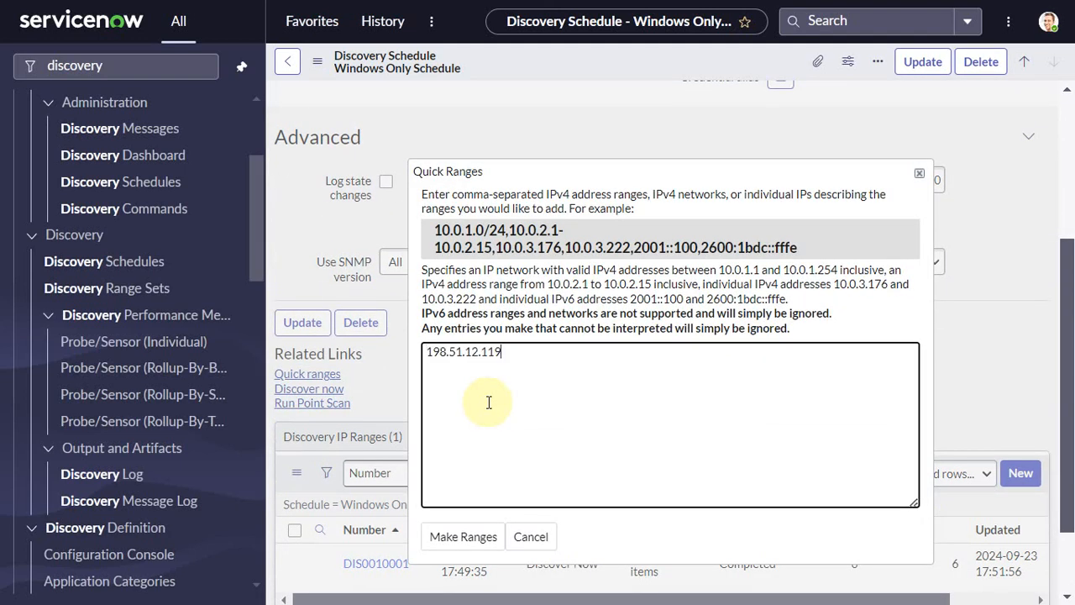
pyautogui.click(489, 540)
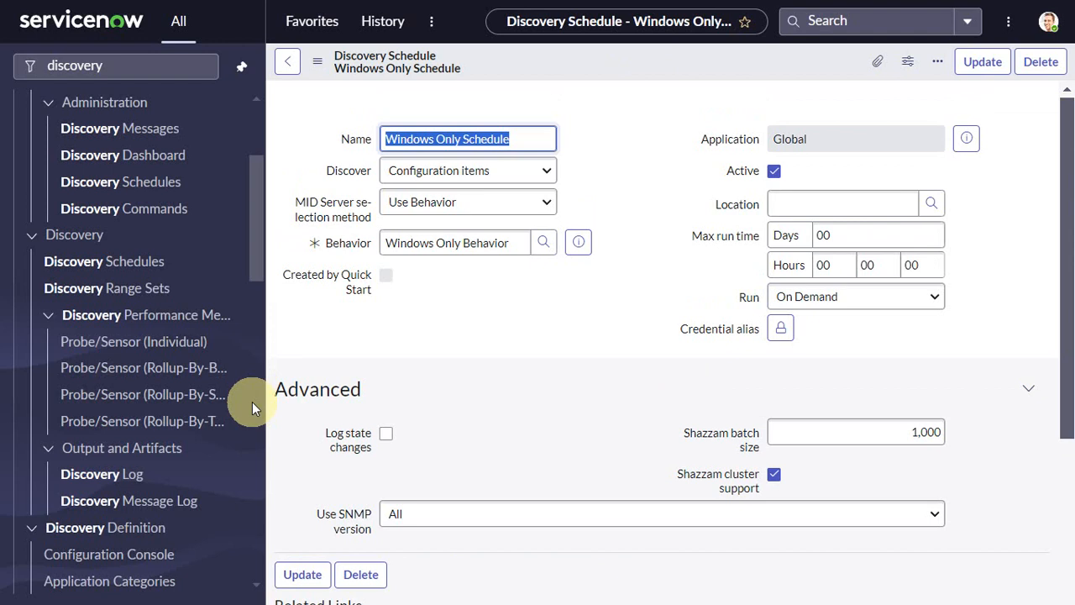
# Run discovery now for the Windows Only Schedule
pyautogui.scroll(-5, 251, 402)
pyautogui.scroll(-4, 514, 270)
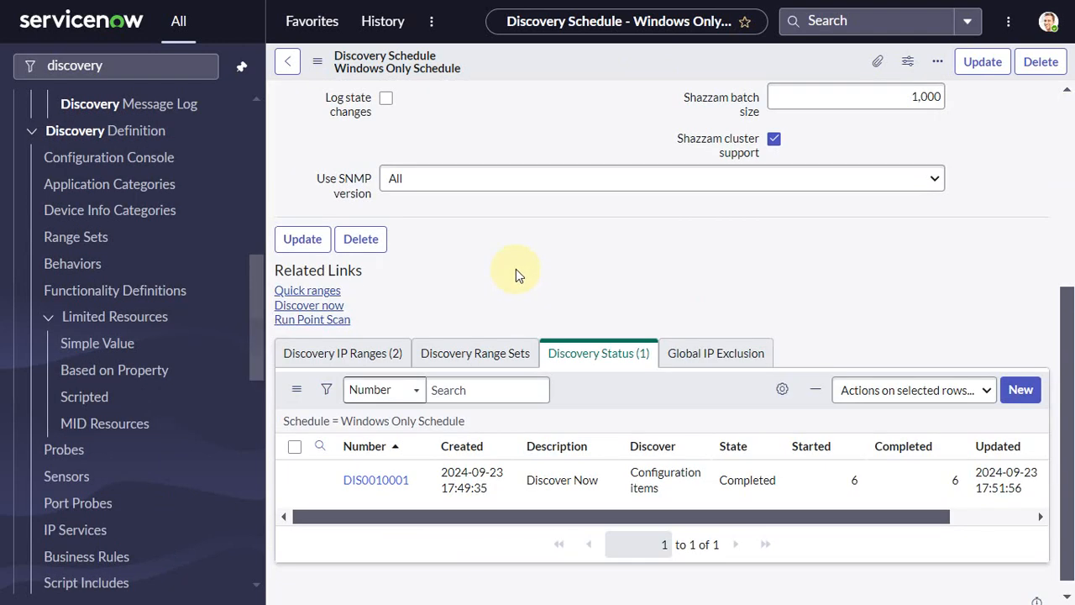
pyautogui.scroll(4, 516, 268)
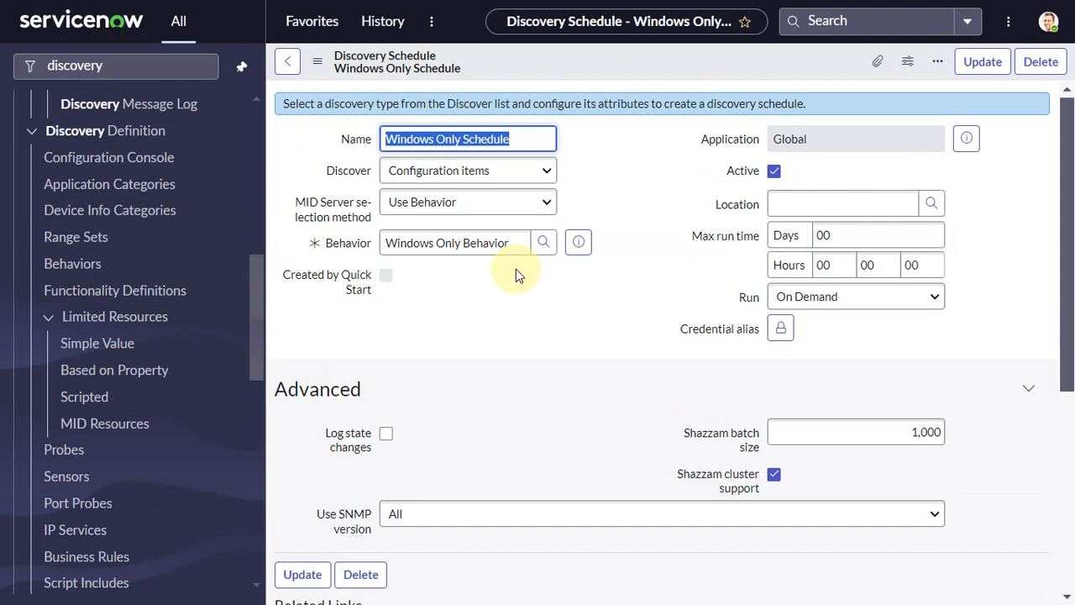
pyautogui.scroll(-2, 372, 422)
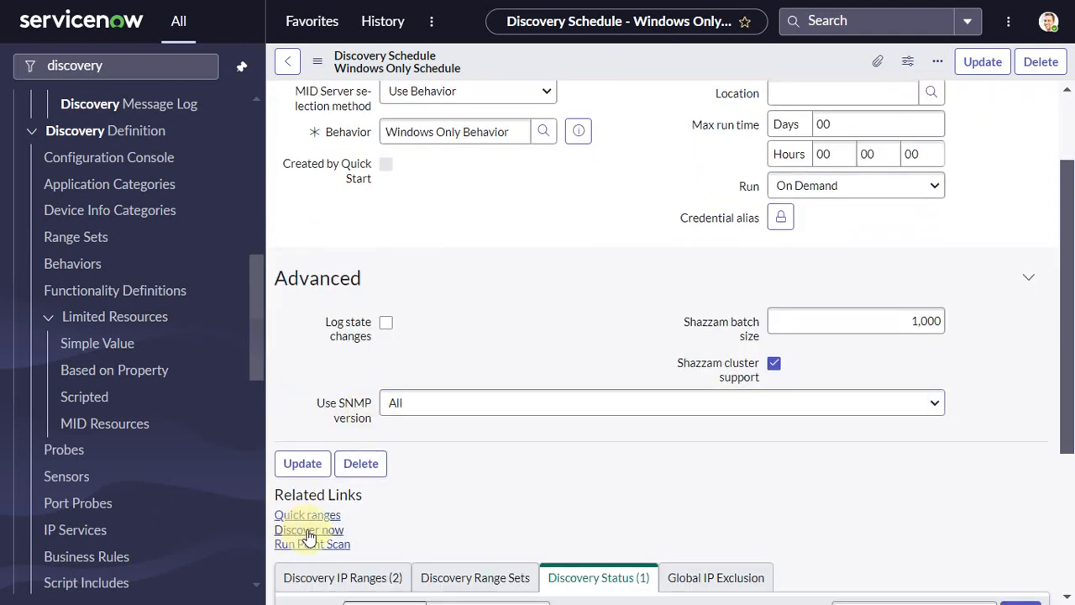
pyautogui.click(309, 530)
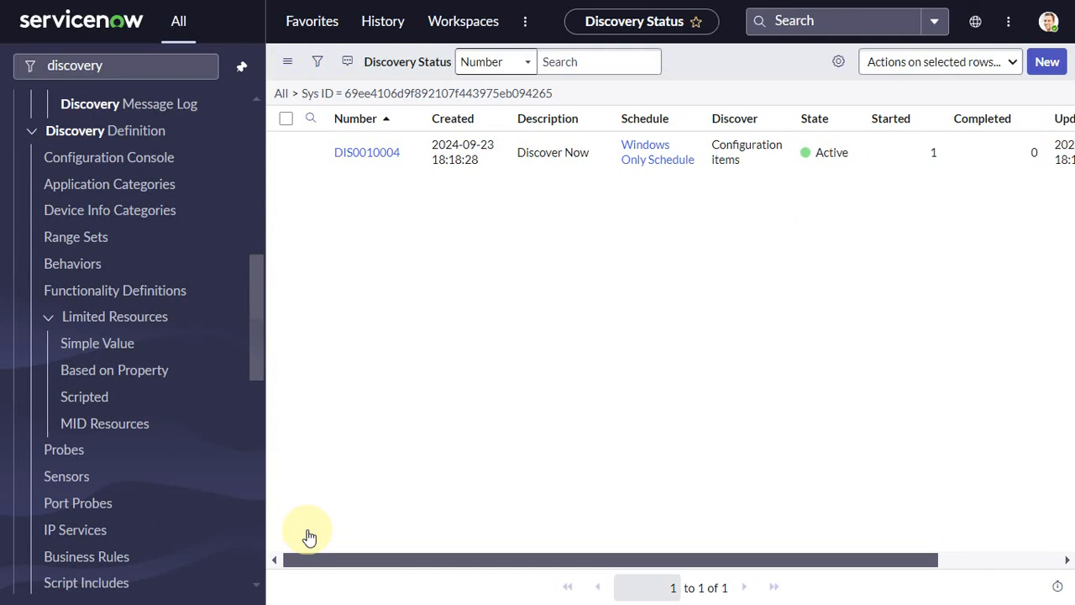
# Open the new discovery status record DIS0010004 and refresh it repeatedly to follow its progress
pyautogui.click(379, 156)
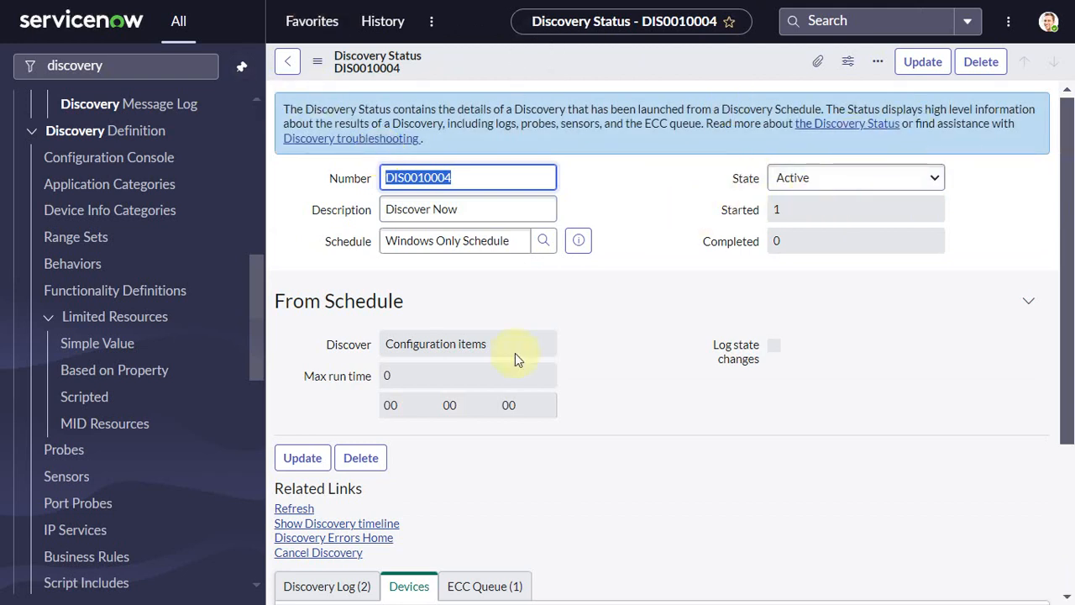
pyautogui.click(294, 509)
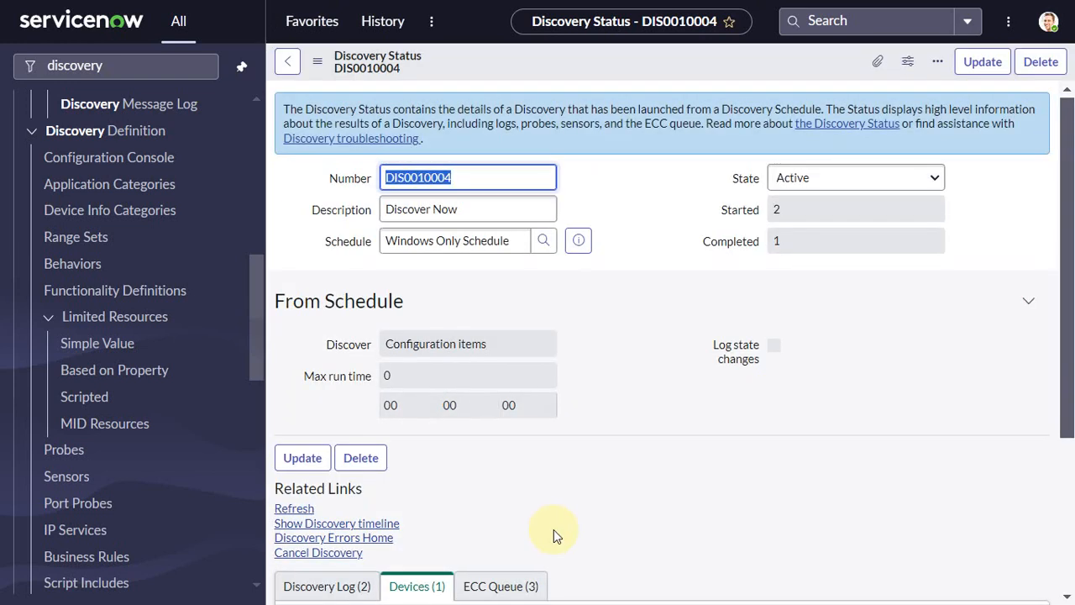
pyautogui.scroll(-1, 553, 535)
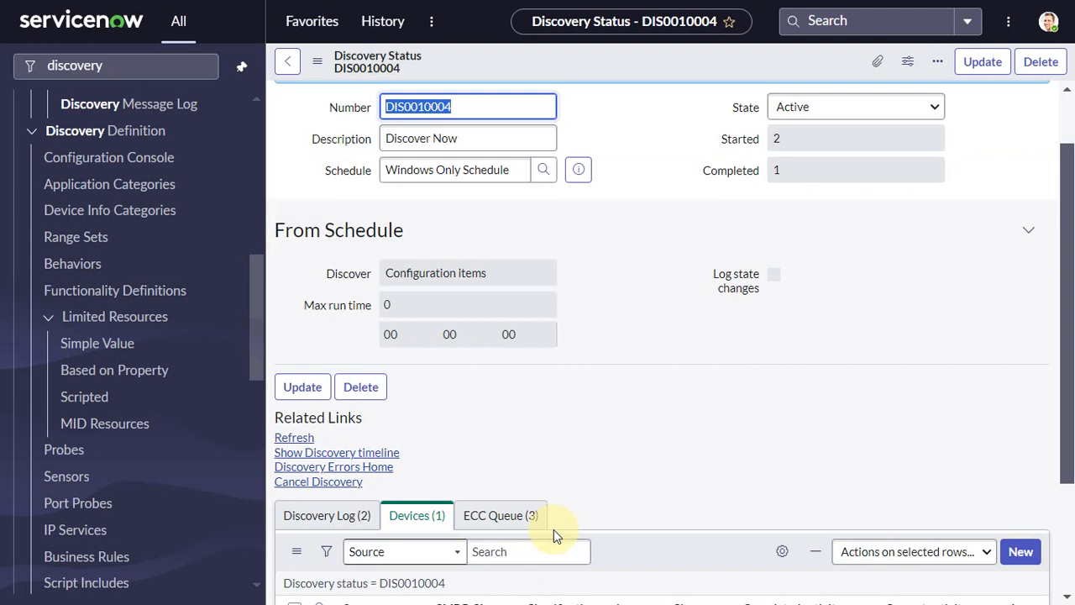
pyautogui.click(296, 439)
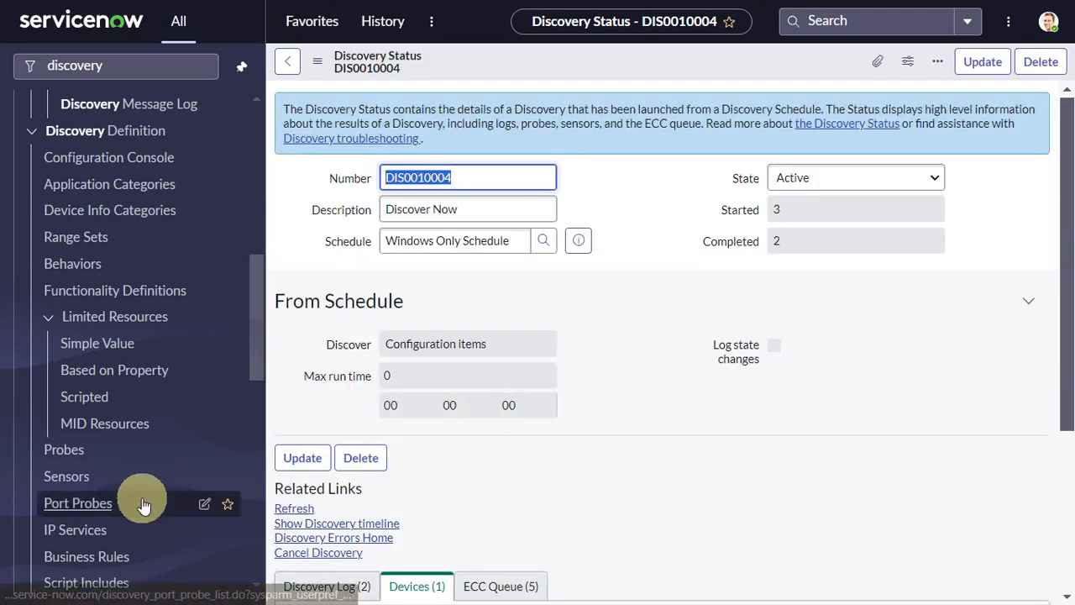
pyautogui.click(296, 508)
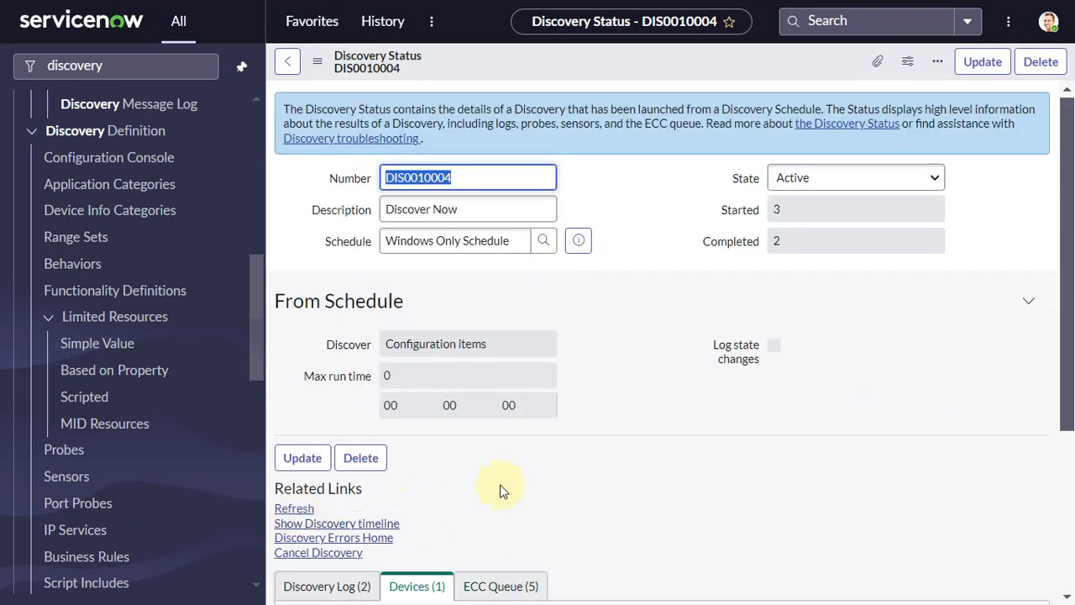
pyautogui.click(294, 510)
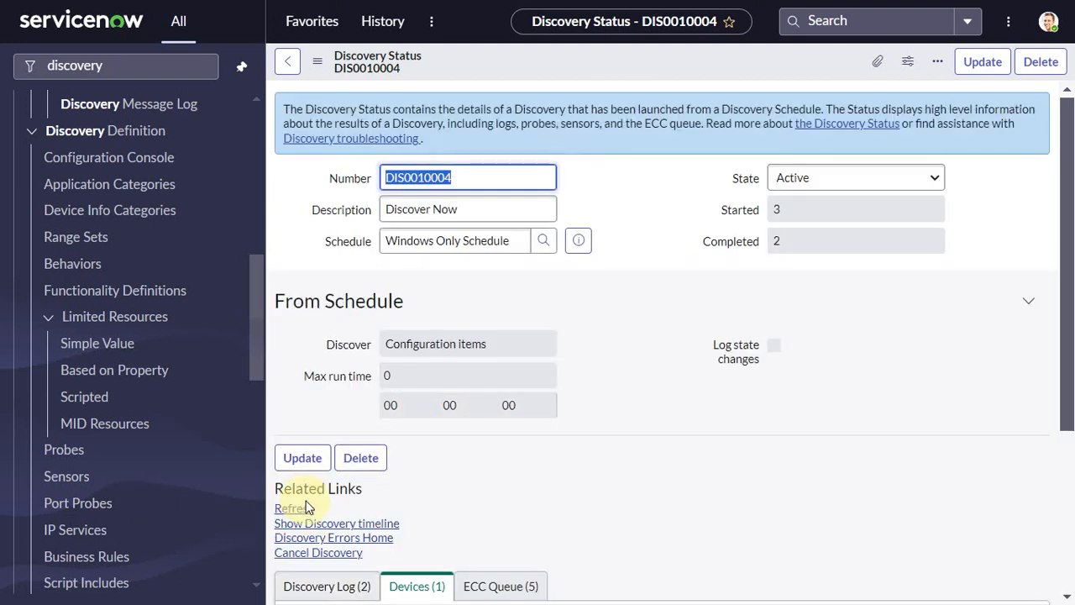
pyautogui.click(294, 510)
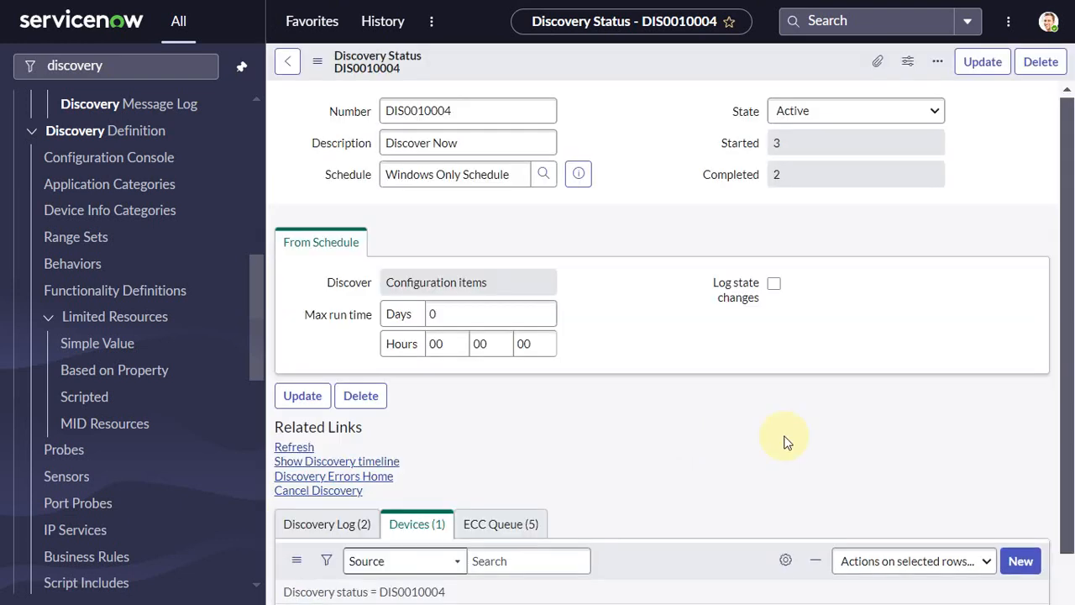
pyautogui.scroll(-3, 580, 498)
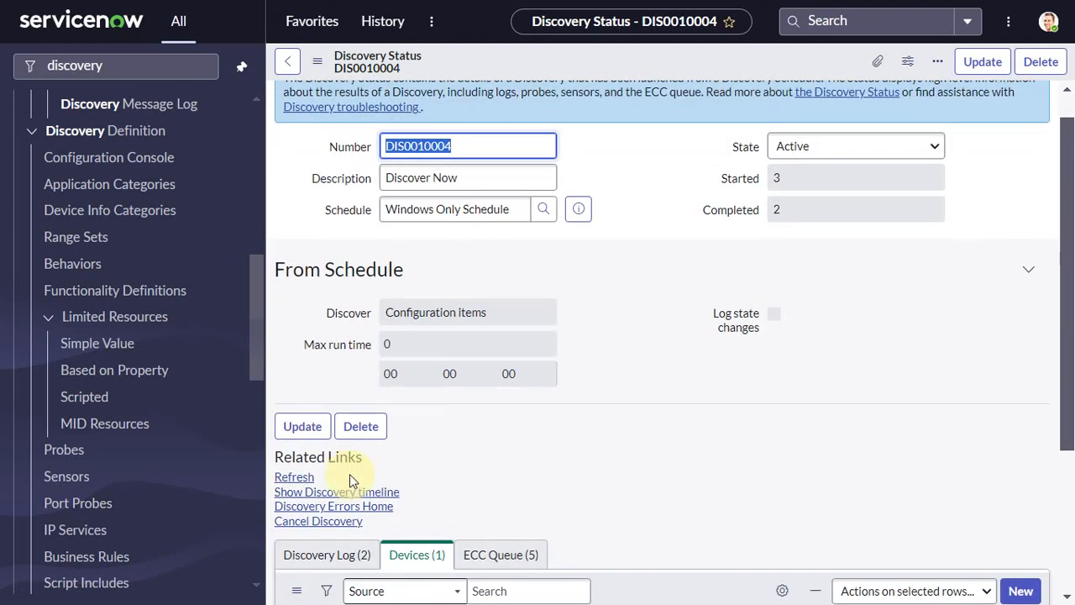
pyautogui.scroll(-3, 350, 473)
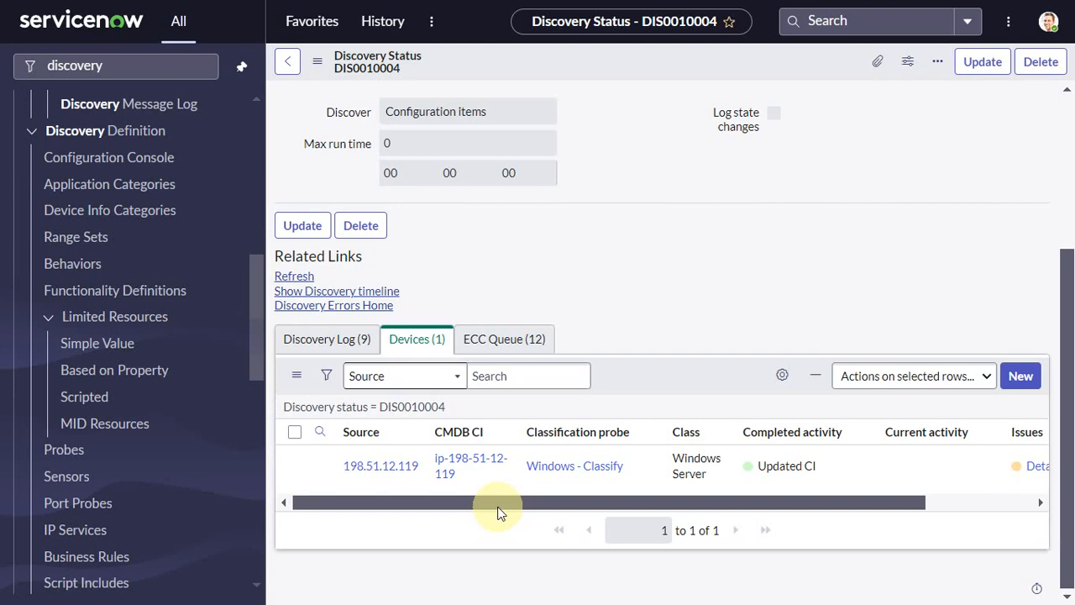
pyautogui.click(294, 276)
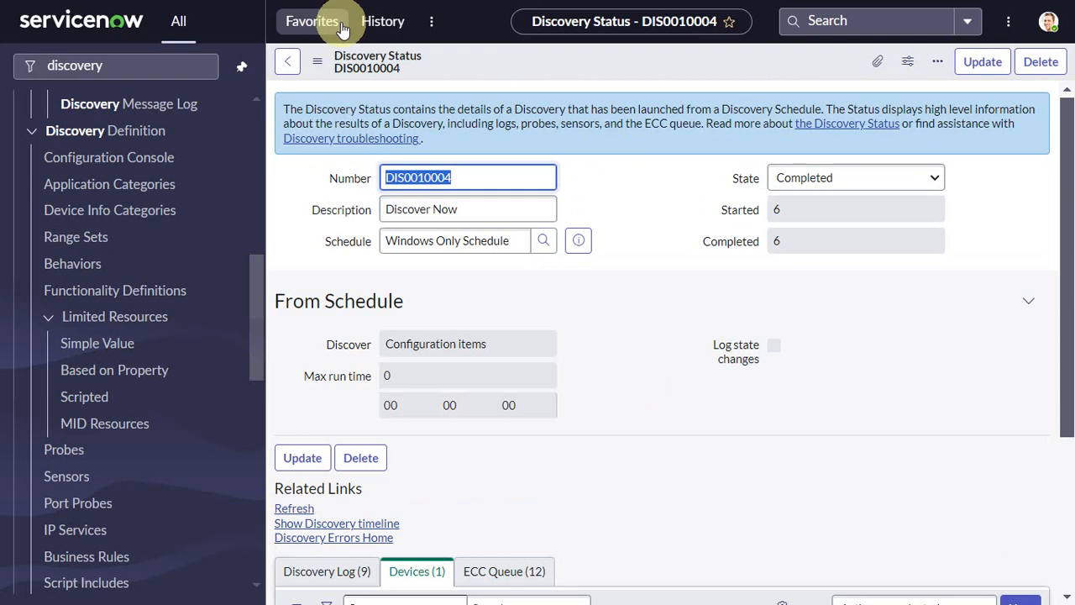
# Review the discovery status record's ECC Queue entries
pyautogui.scroll(-3, 554, 437)
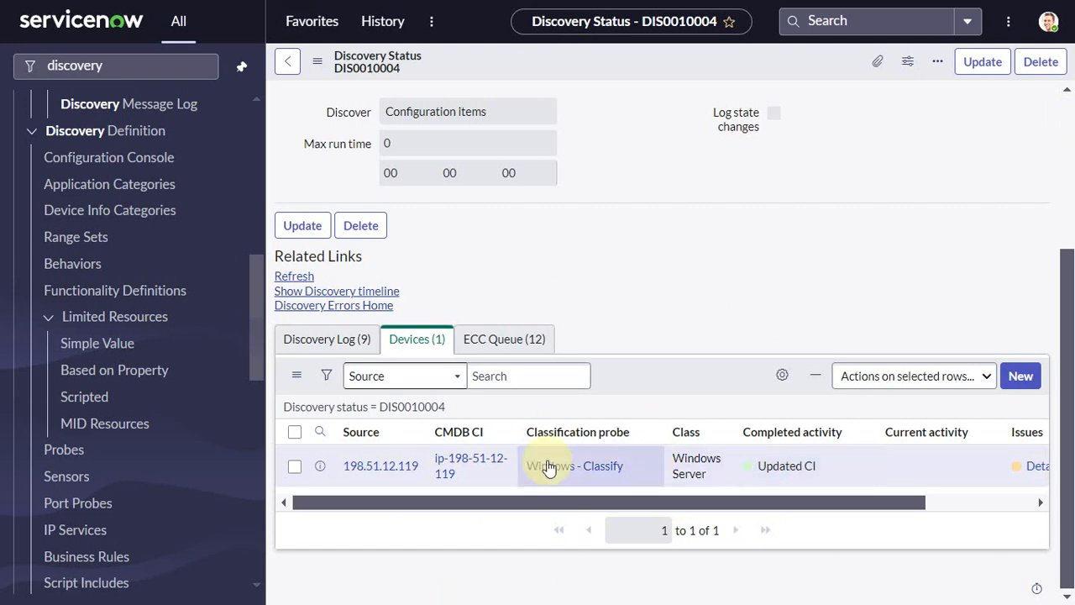
pyautogui.click(505, 340)
pyautogui.scroll(-6, 630, 432)
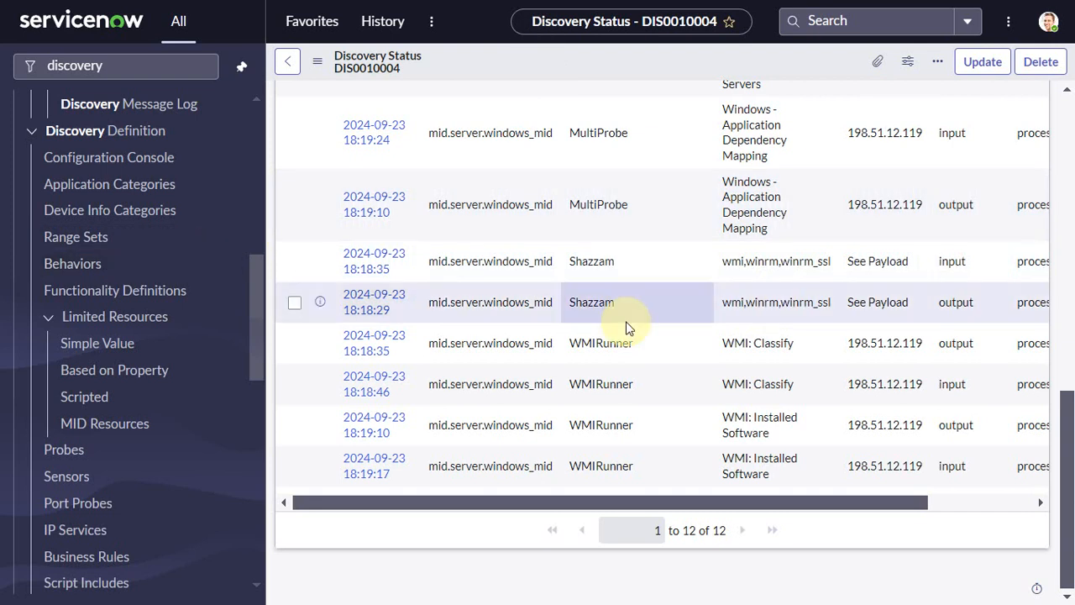
pyautogui.scroll(1, 629, 327)
pyautogui.scroll(10, 625, 327)
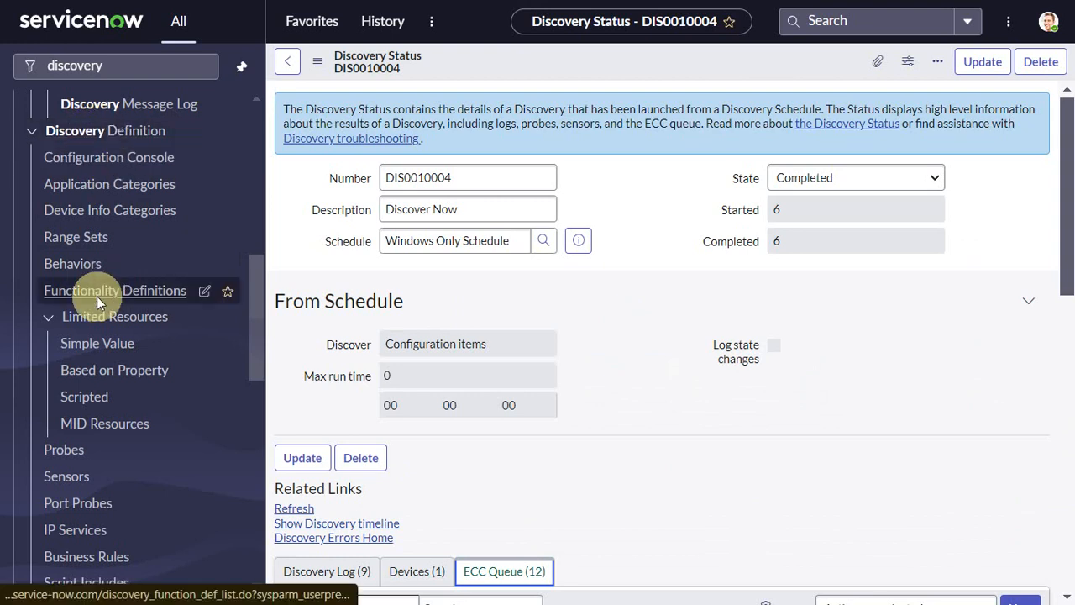
# Open the Devices list of discovery status DIS0010004
pyautogui.scroll(3, 97, 295)
pyautogui.scroll(2, 71, 187)
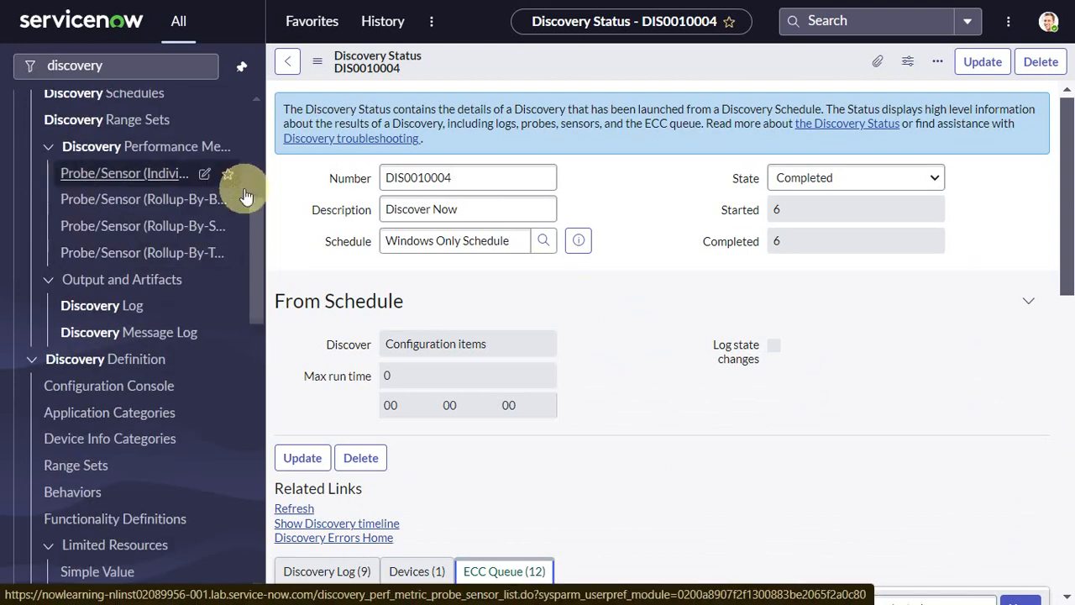
pyautogui.scroll(-4, 586, 256)
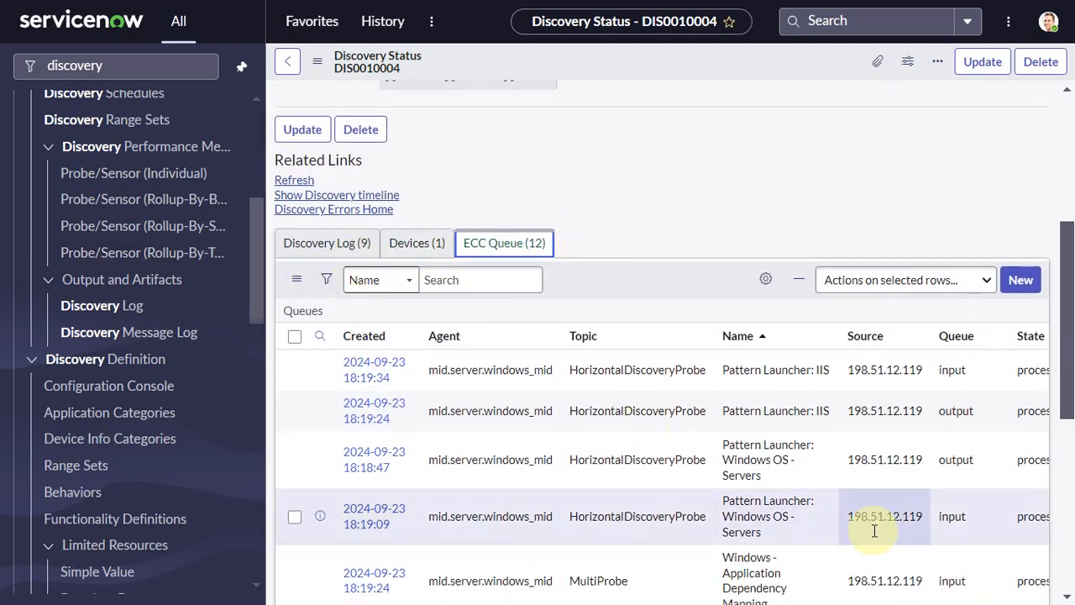
pyautogui.hscroll(1, 874, 530)
pyautogui.click(417, 243)
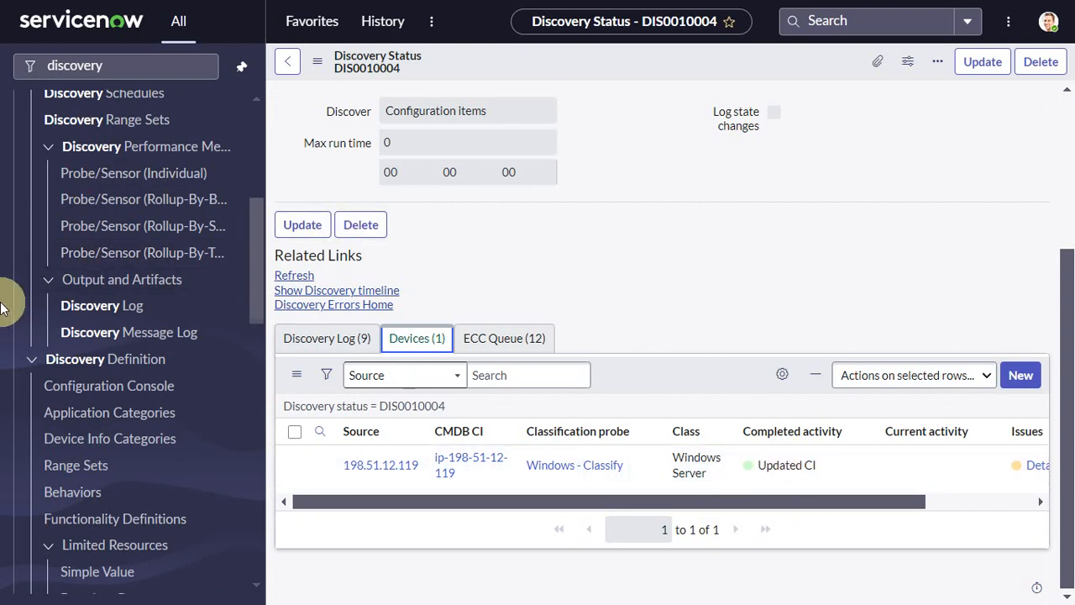
# Open the Windows Only Schedule and, from it, the Windows Only Behavior record it uses
pyautogui.click(135, 72)
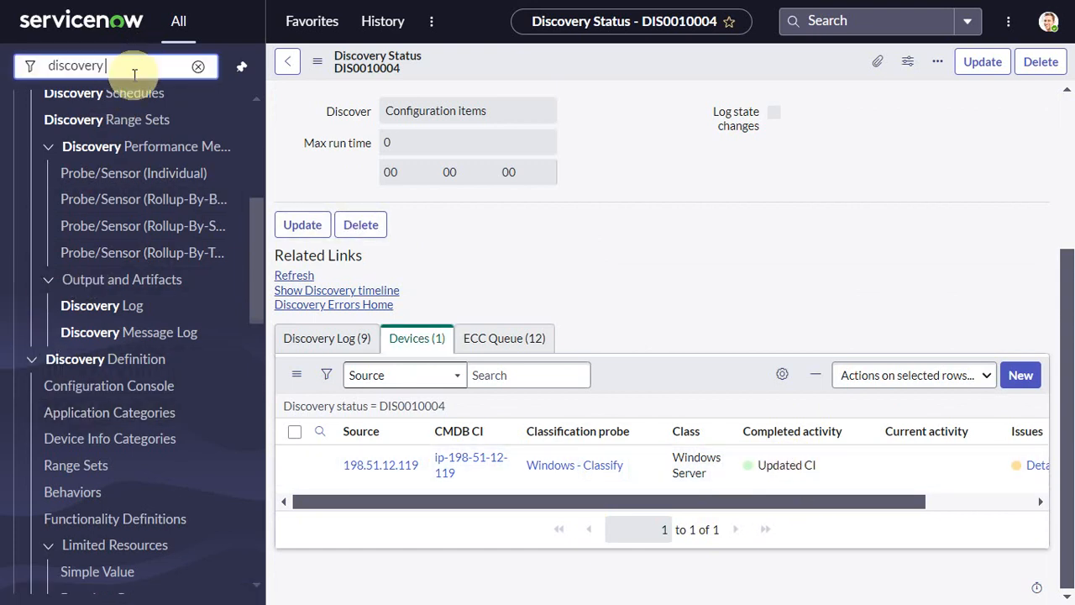
pyautogui.scroll(1, 137, 201)
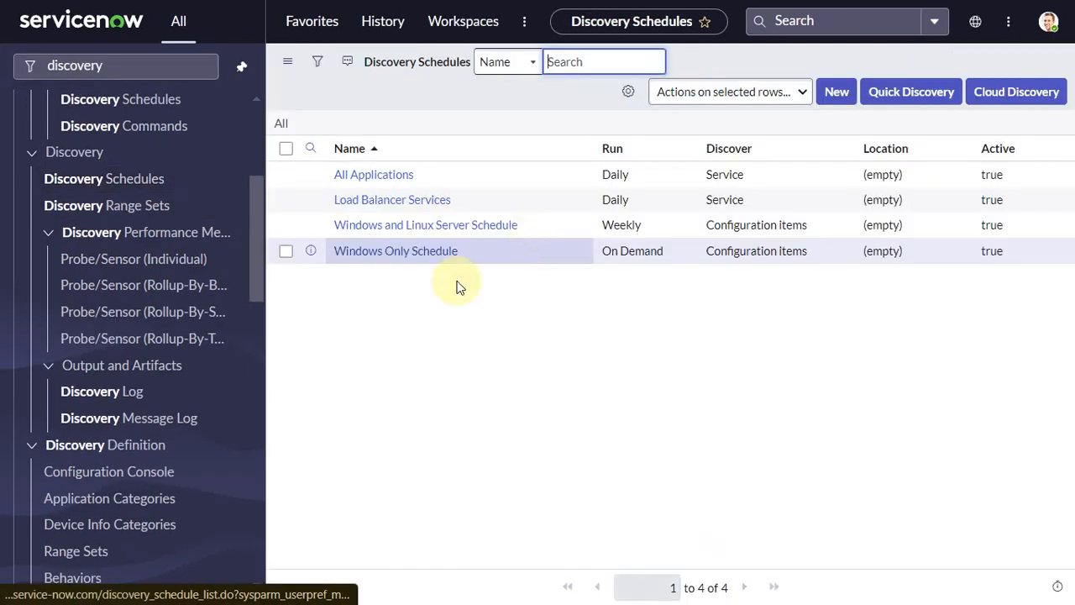
pyautogui.click(418, 250)
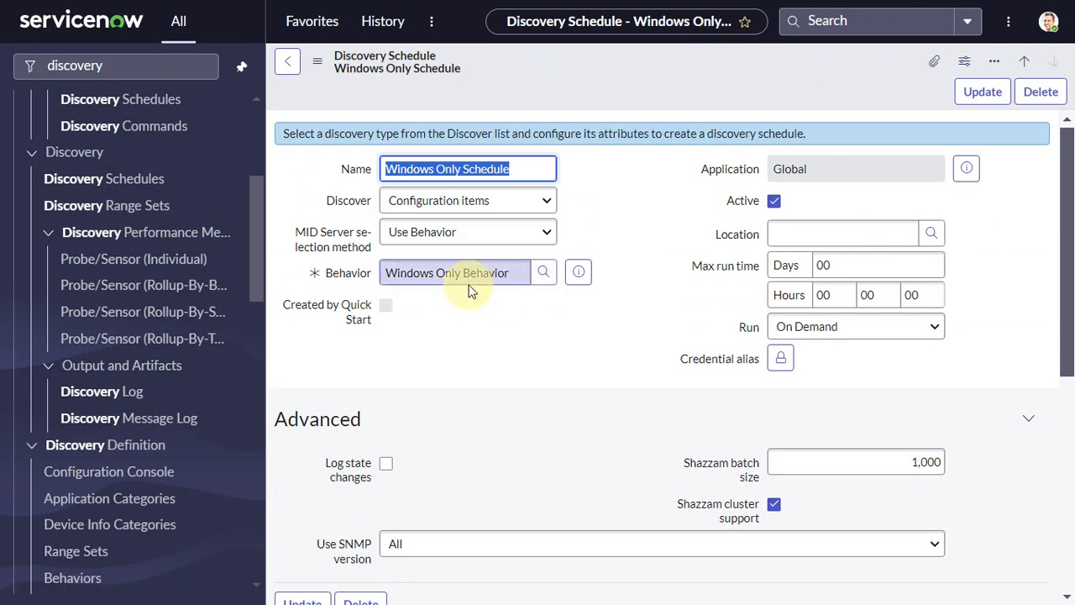
pyautogui.click(580, 270)
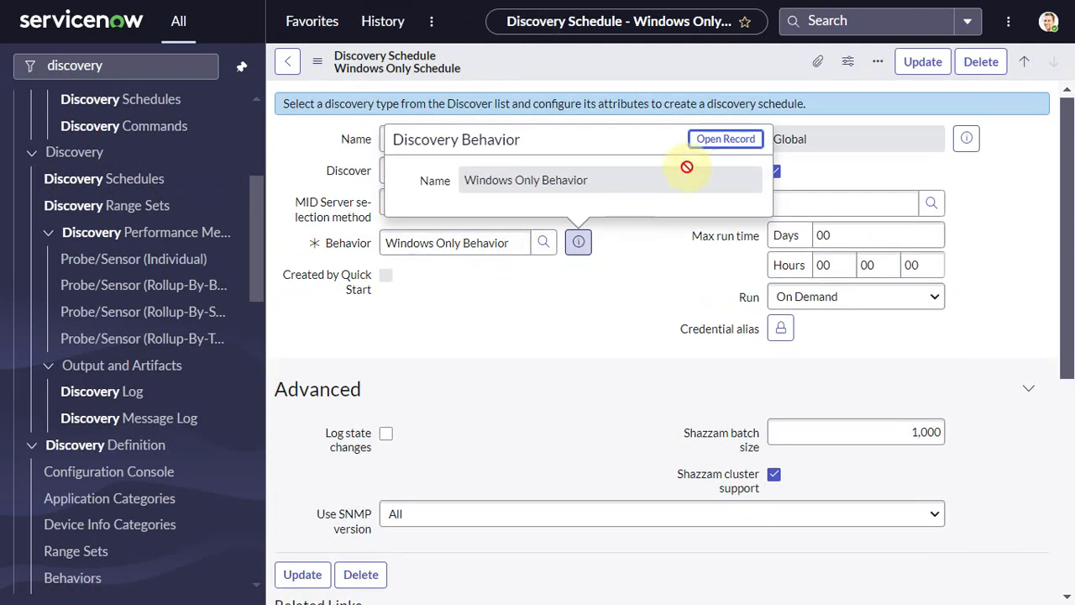
pyautogui.click(726, 139)
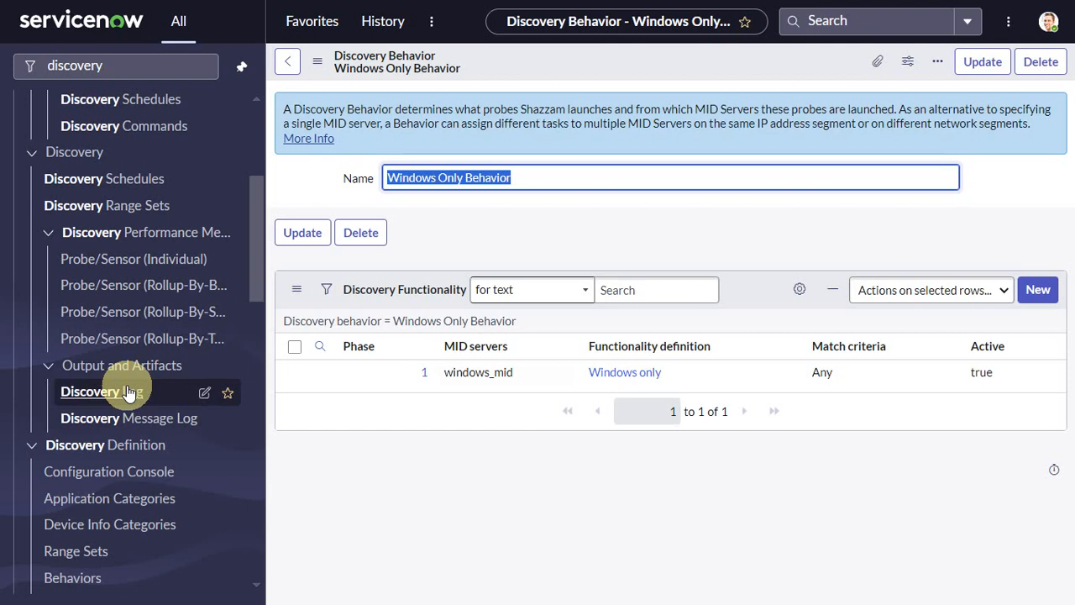
# Open the Discovery Dashboard from the filtered navigation menu
pyautogui.scroll(3, 110, 393)
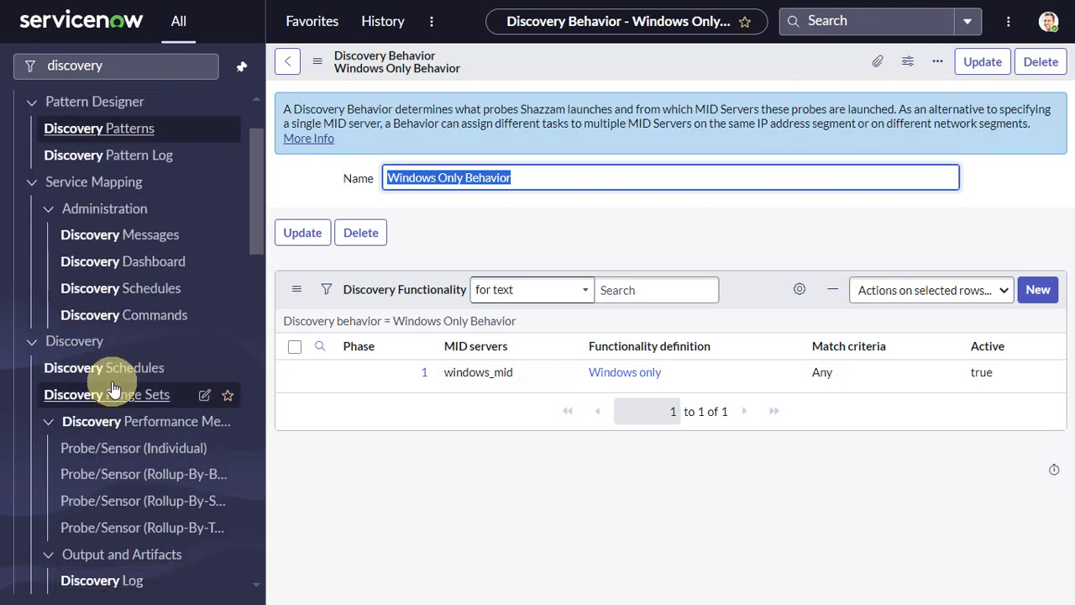
pyautogui.scroll(-7, 113, 388)
pyautogui.scroll(3, 113, 388)
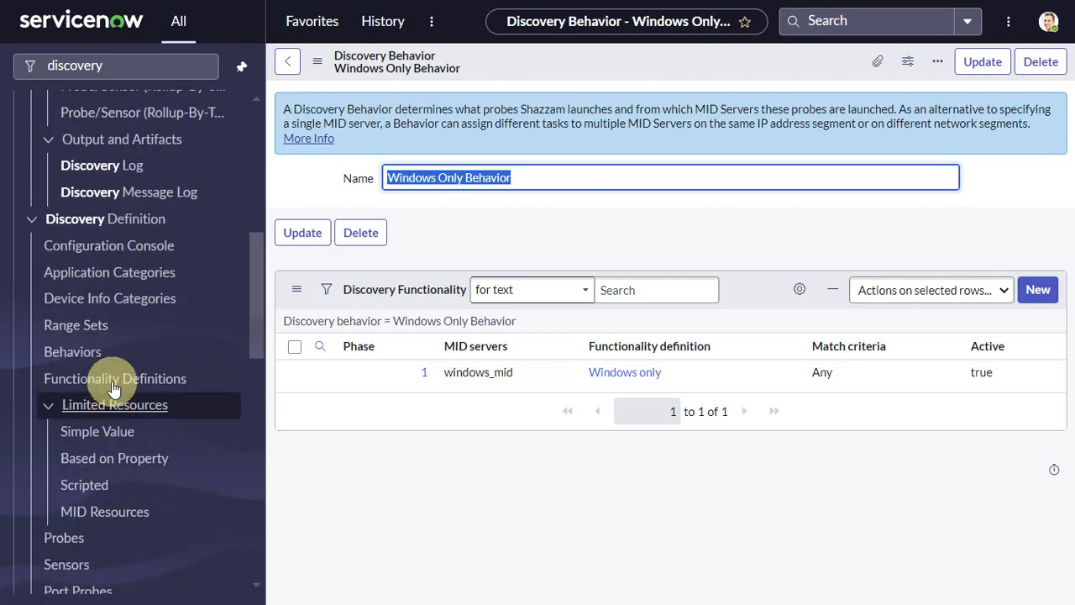
pyautogui.scroll(5, 114, 388)
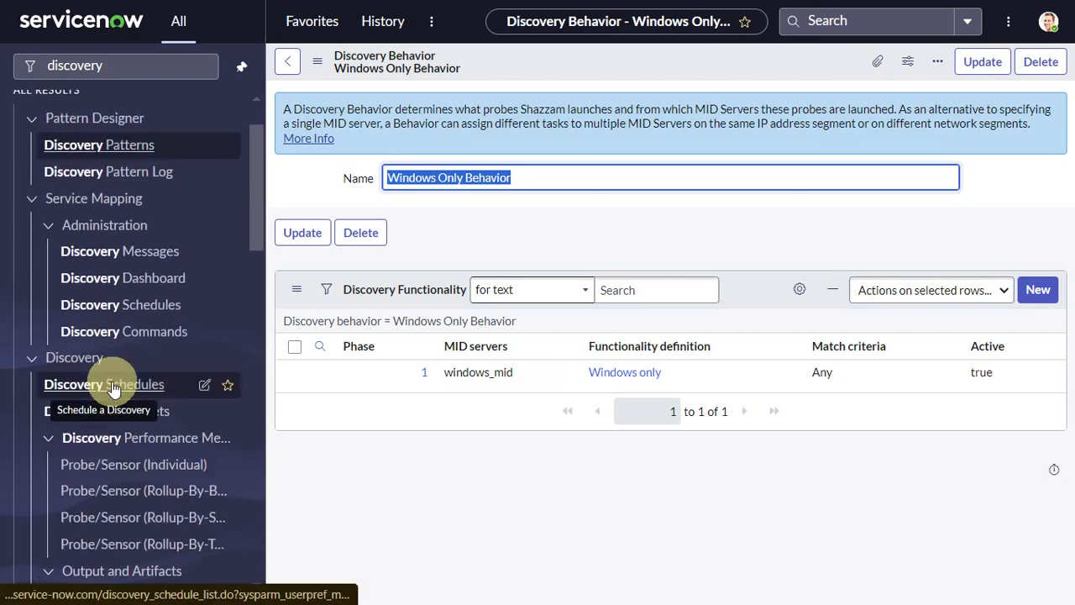
pyautogui.scroll(1, 107, 479)
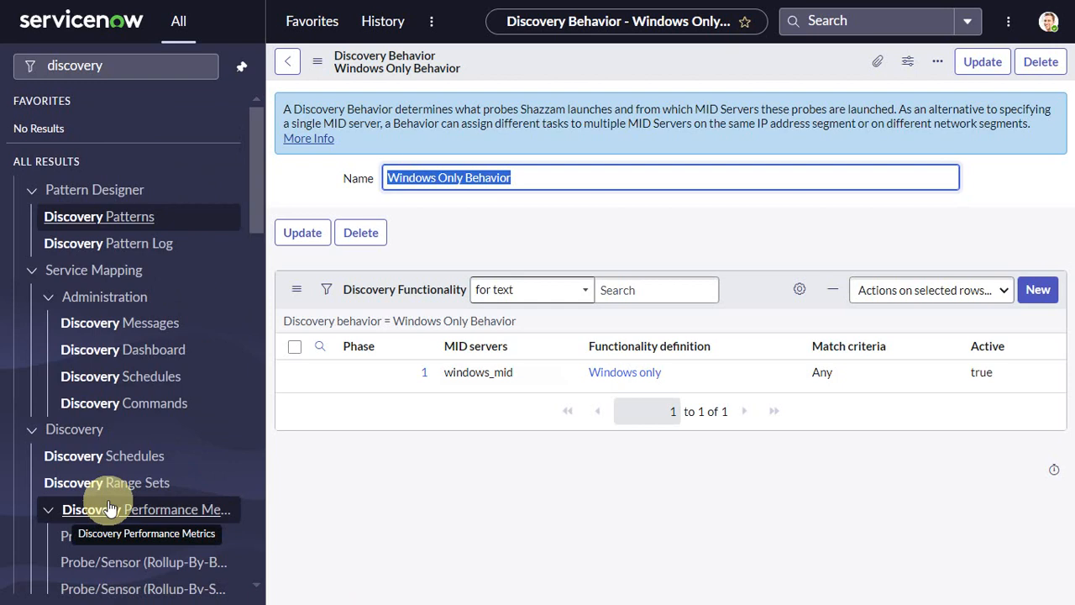
pyautogui.click(156, 63)
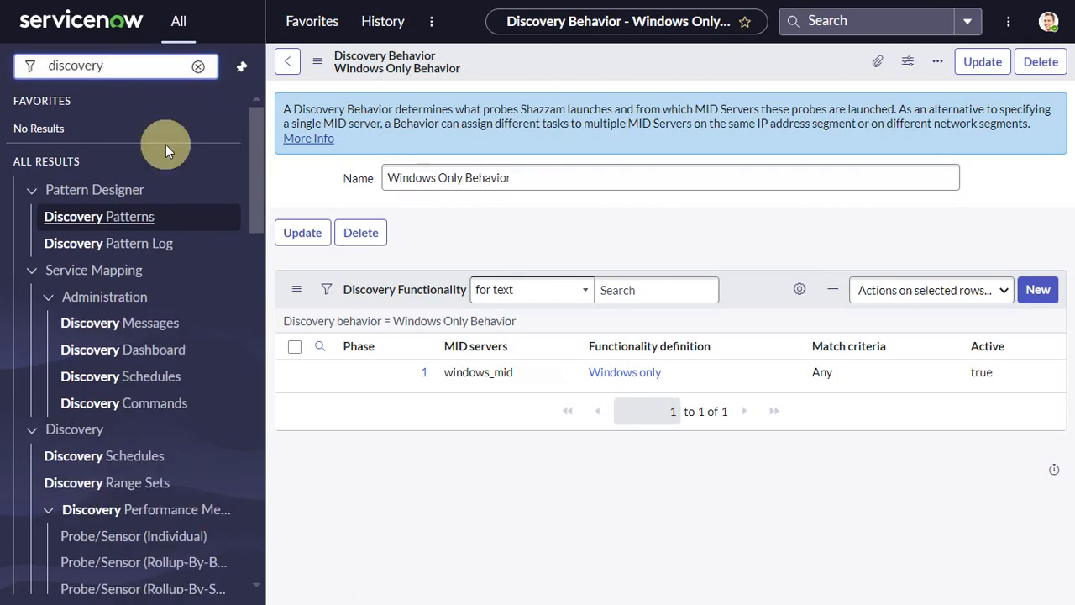
pyautogui.scroll(-3, 147, 409)
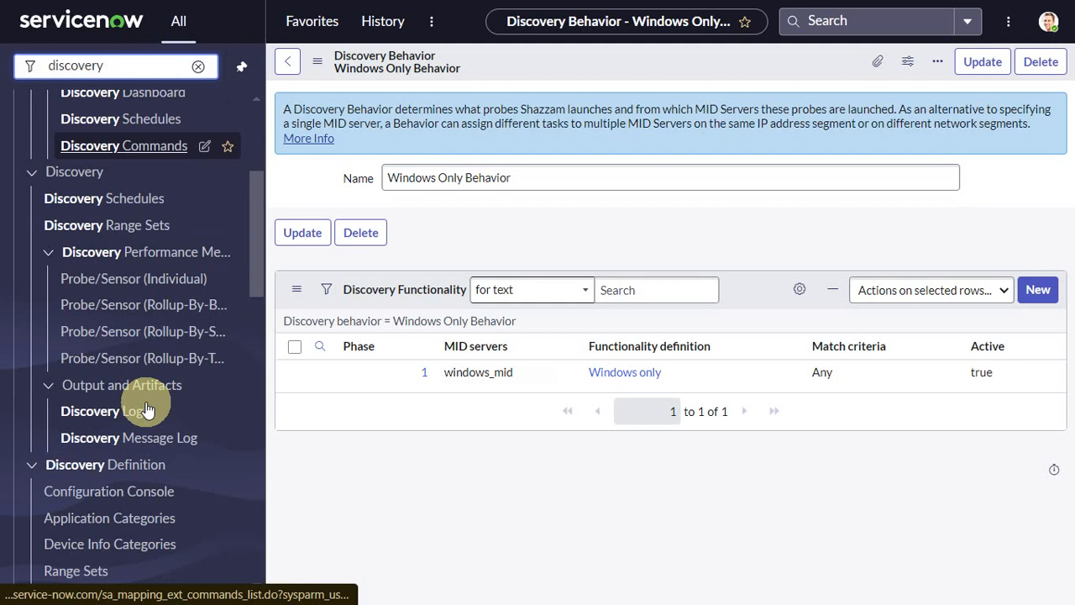
pyautogui.scroll(2, 147, 409)
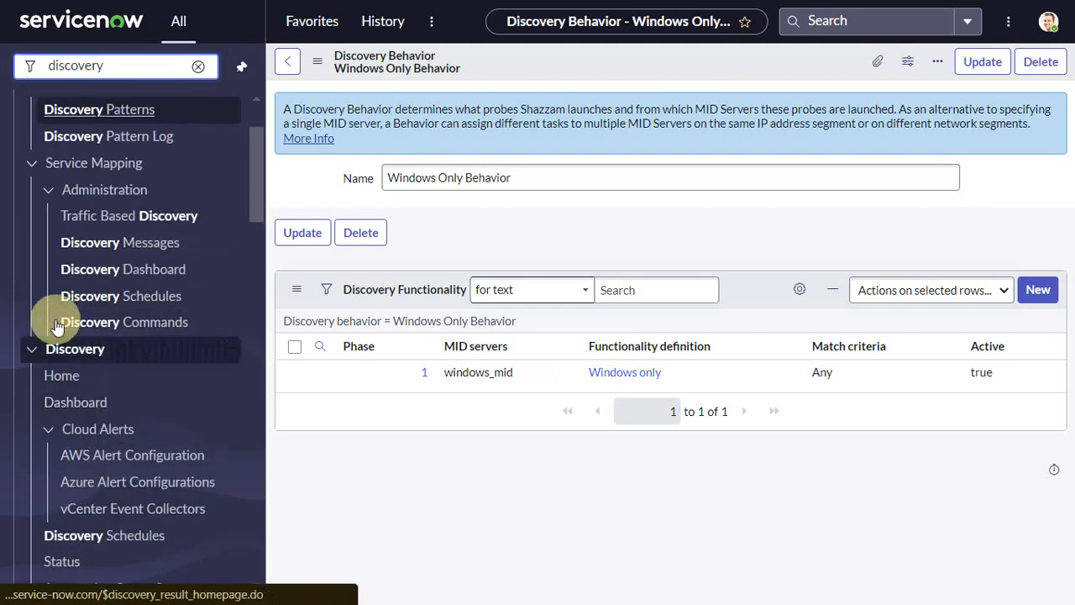
pyautogui.click(81, 405)
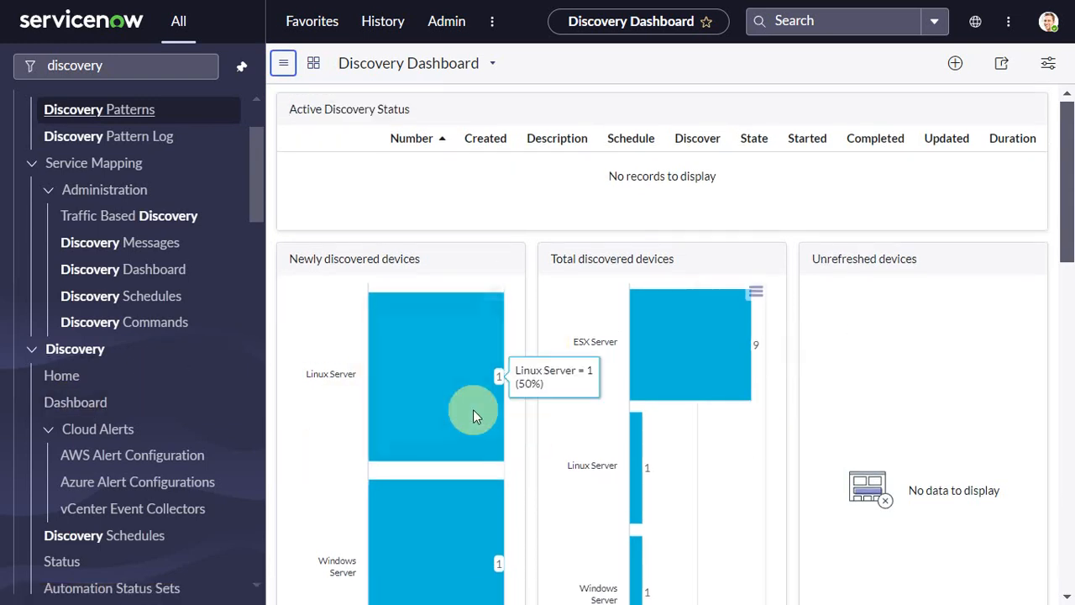
# Review the Discovery Dashboard's discovered devices, applications, errors and unused credentials panels
pyautogui.scroll(-1, 473, 411)
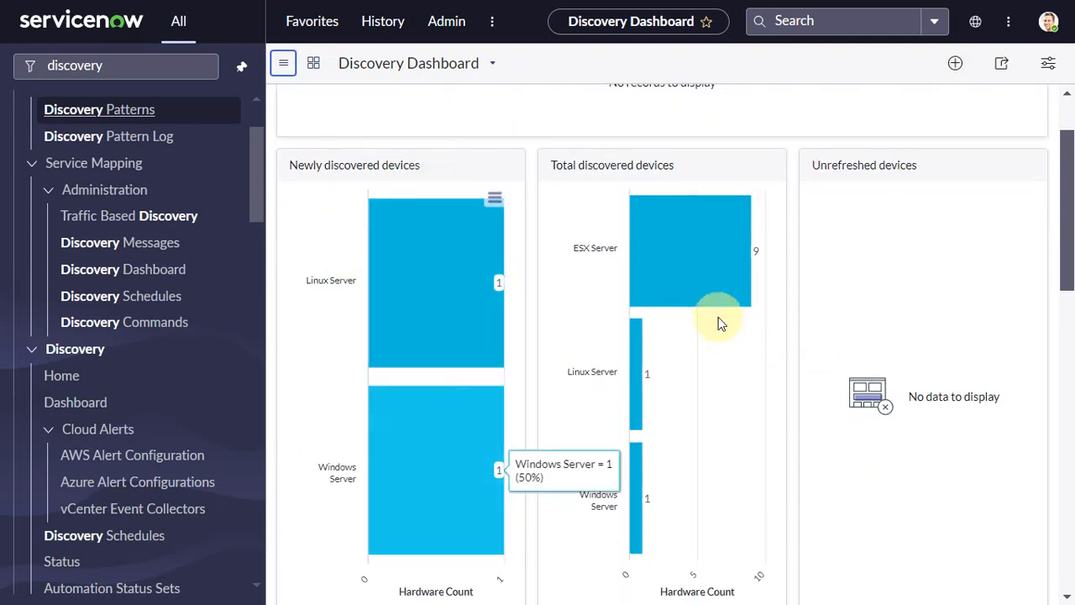
pyautogui.scroll(-2, 706, 508)
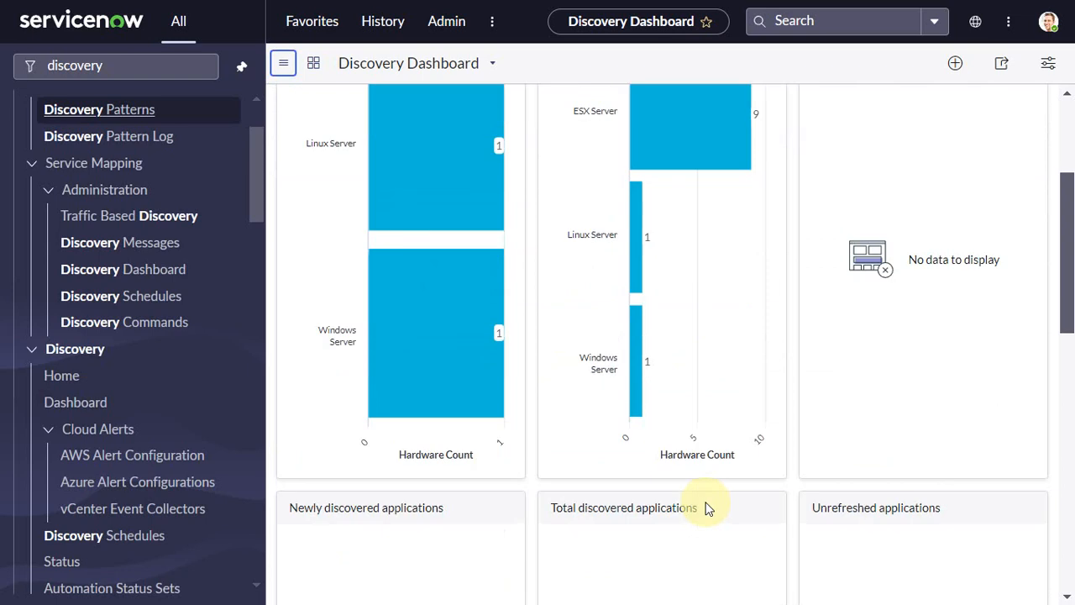
pyautogui.moveTo(634, 378)
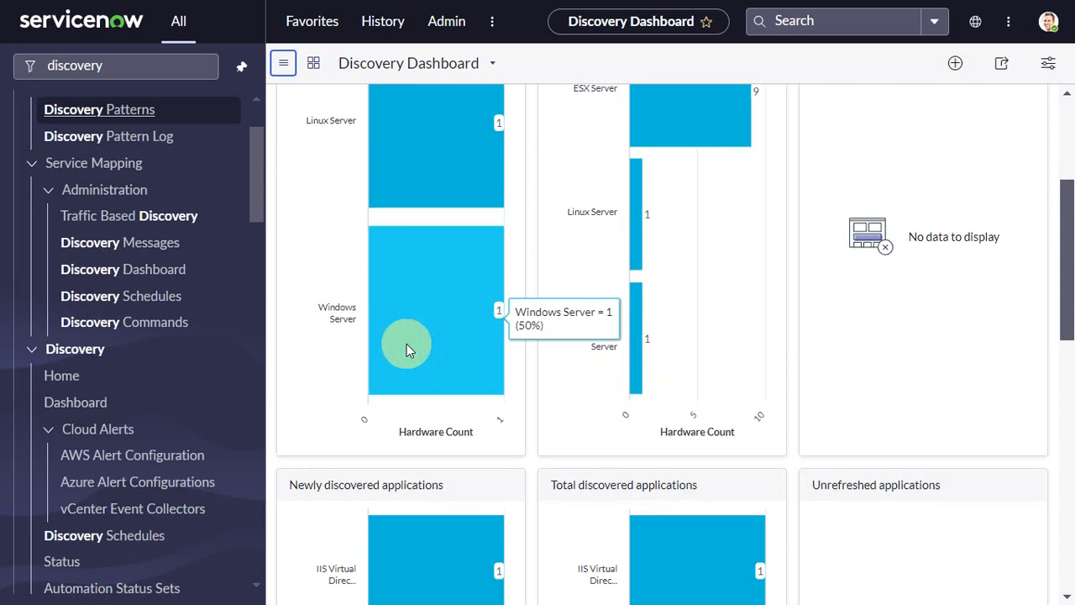
pyautogui.scroll(-2, 406, 345)
pyautogui.scroll(-1, 406, 346)
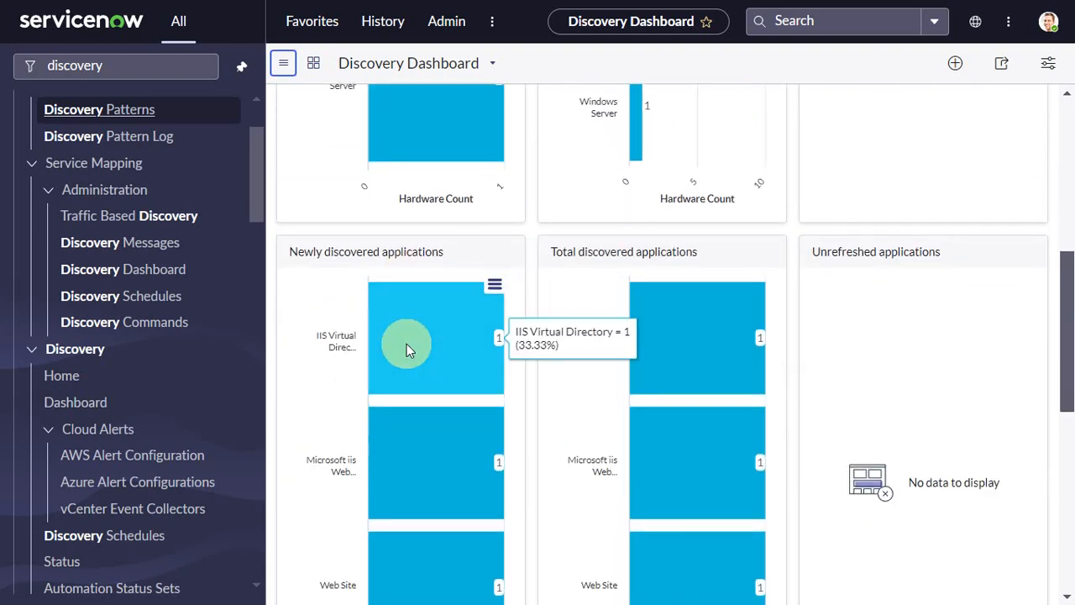
pyautogui.moveTo(664, 293)
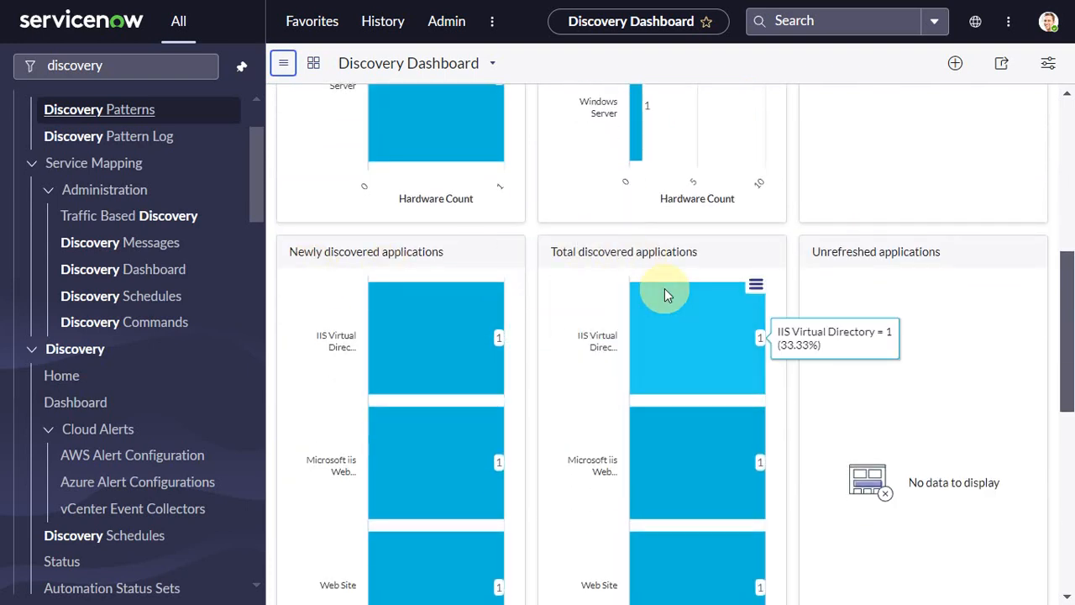
pyautogui.scroll(-2, 664, 288)
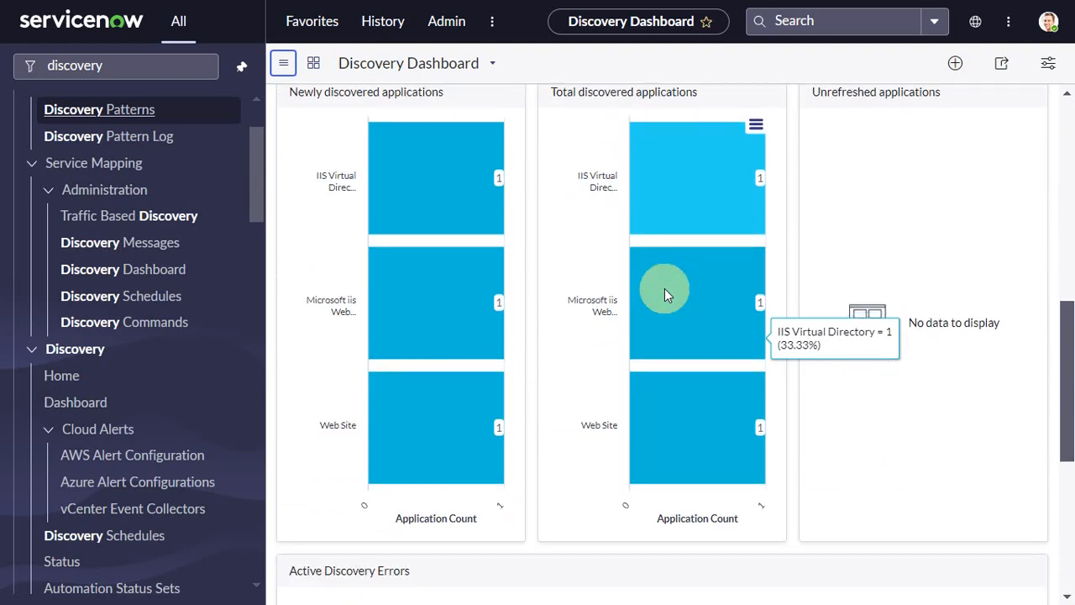
pyautogui.scroll(-3, 664, 294)
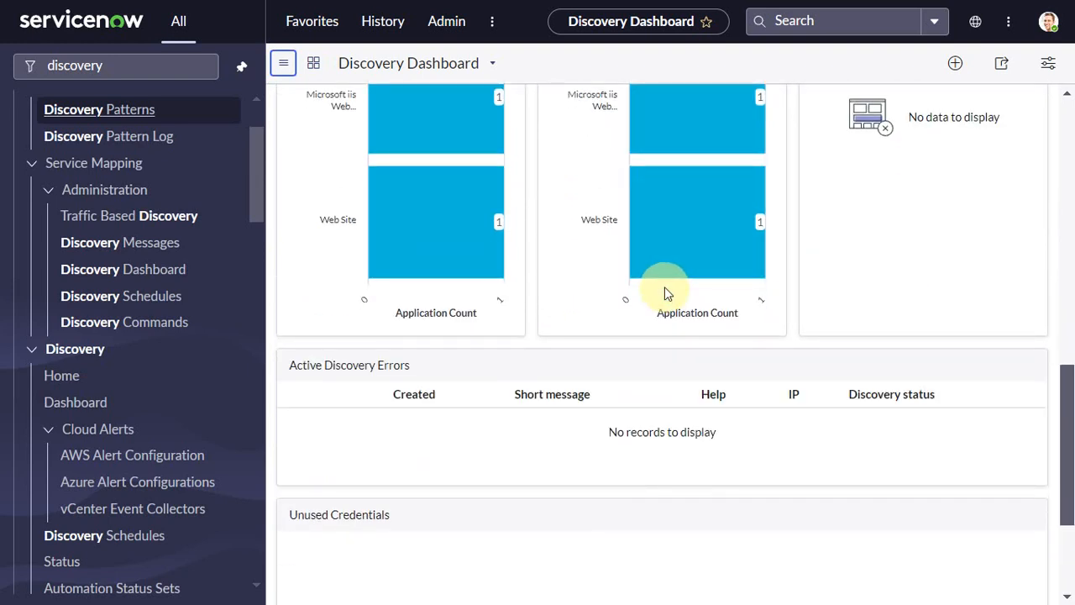
pyautogui.scroll(-1, 665, 286)
pyautogui.scroll(-2, 664, 286)
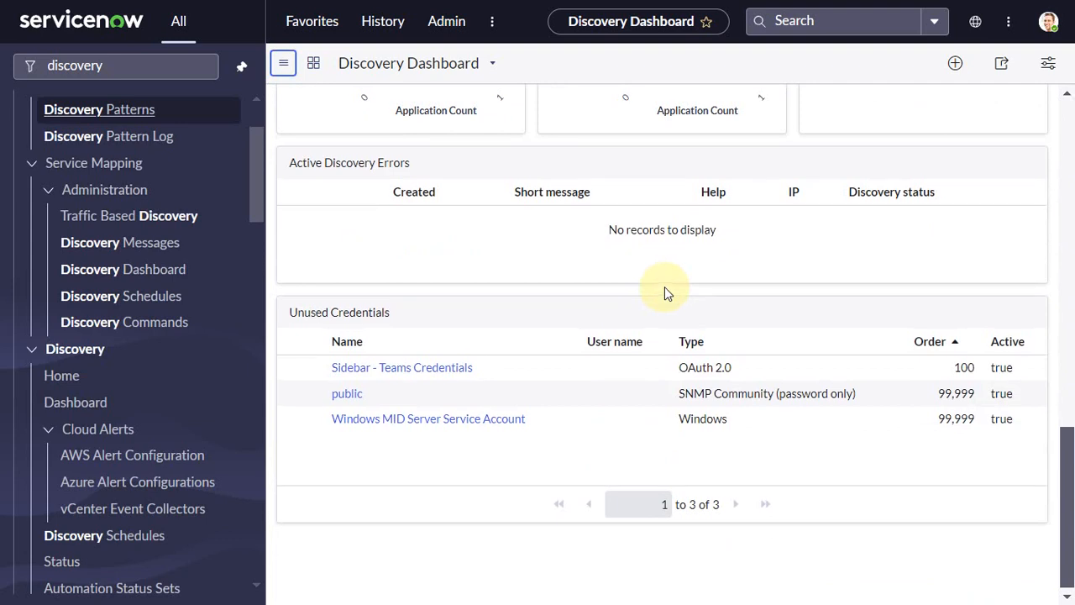
pyautogui.scroll(10, 664, 286)
pyautogui.scroll(2, 665, 286)
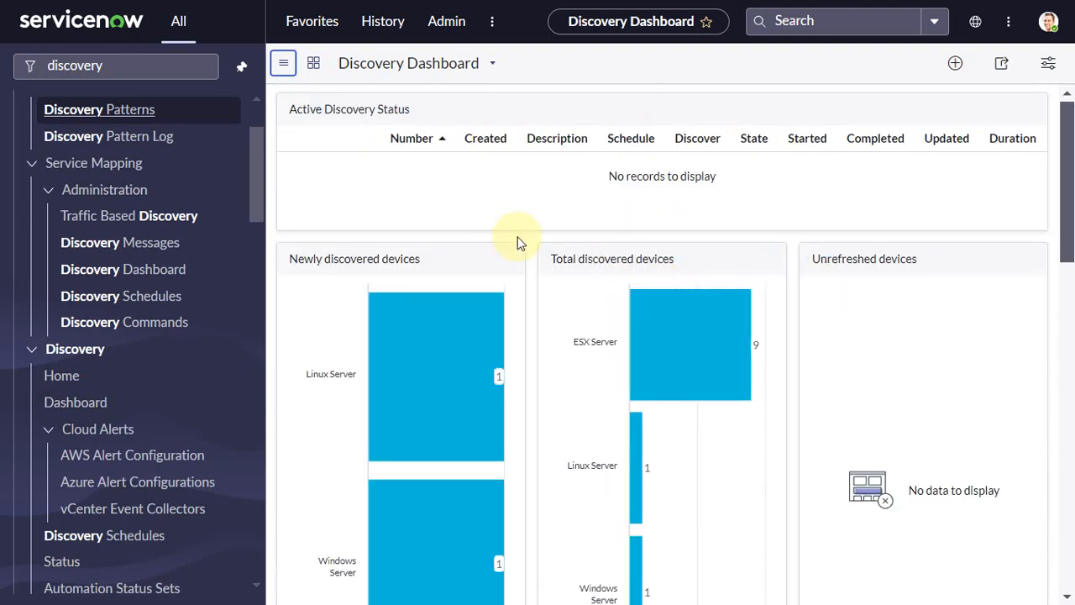
pyautogui.scroll(-1, 518, 243)
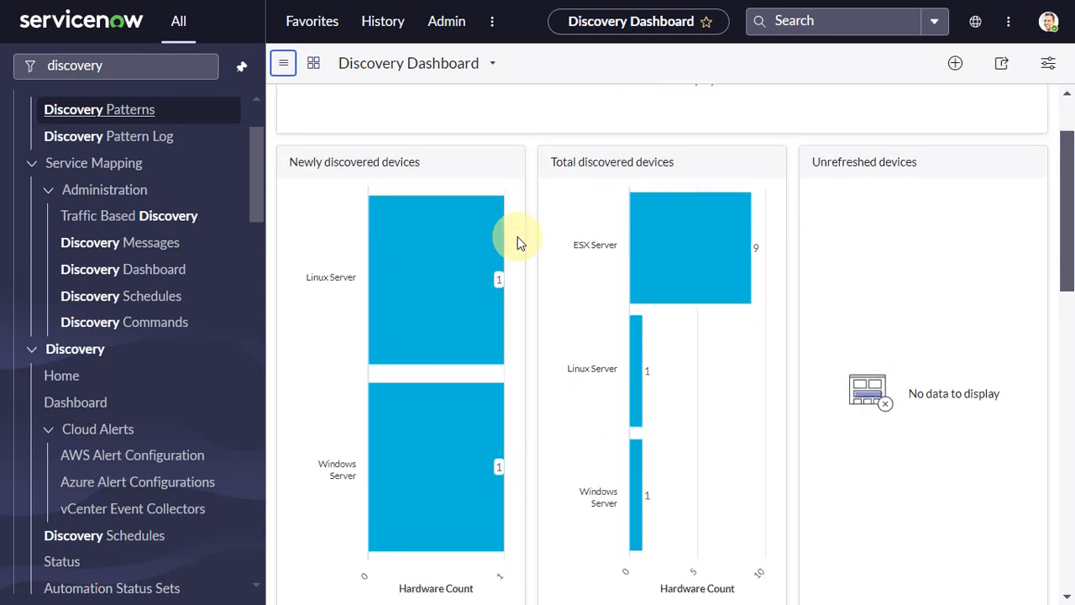
pyautogui.scroll(-7, 517, 242)
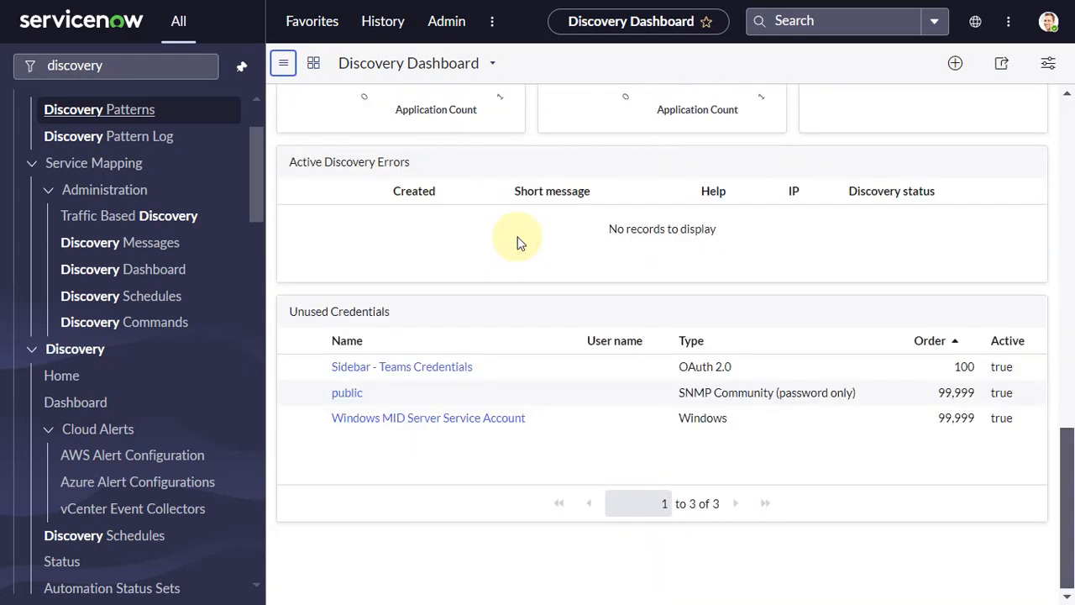
pyautogui.scroll(1, 517, 242)
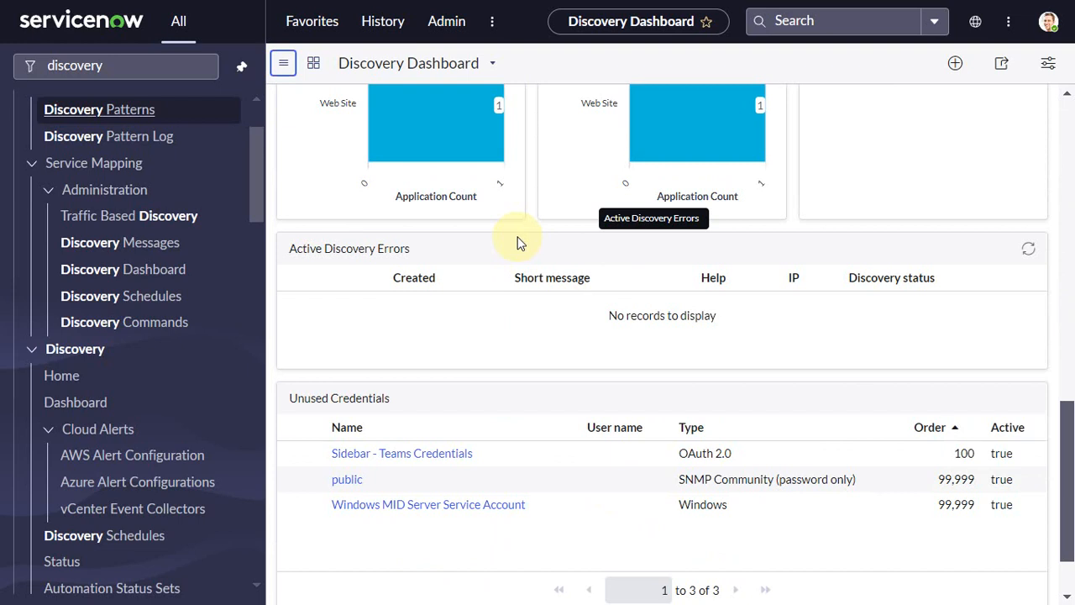
pyautogui.scroll(8, 517, 243)
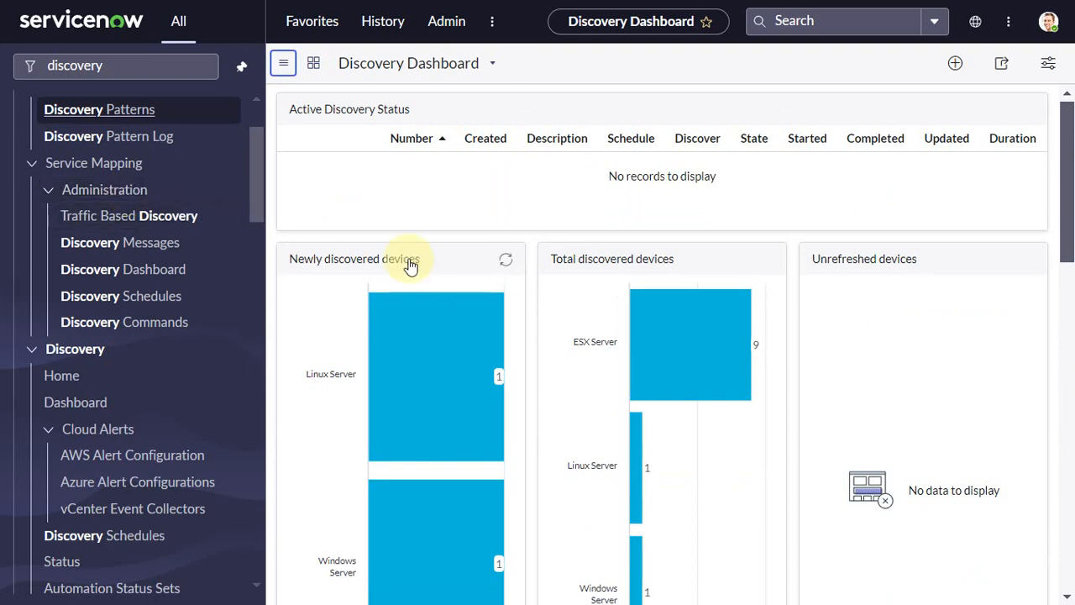
pyautogui.scroll(-3, 445, 390)
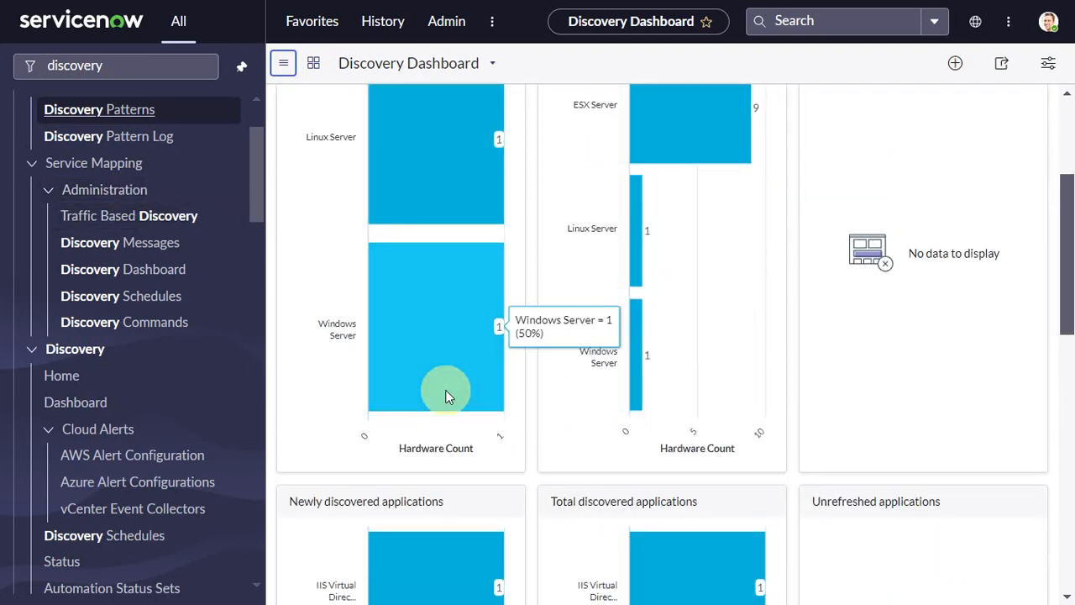
pyautogui.scroll(3, 445, 391)
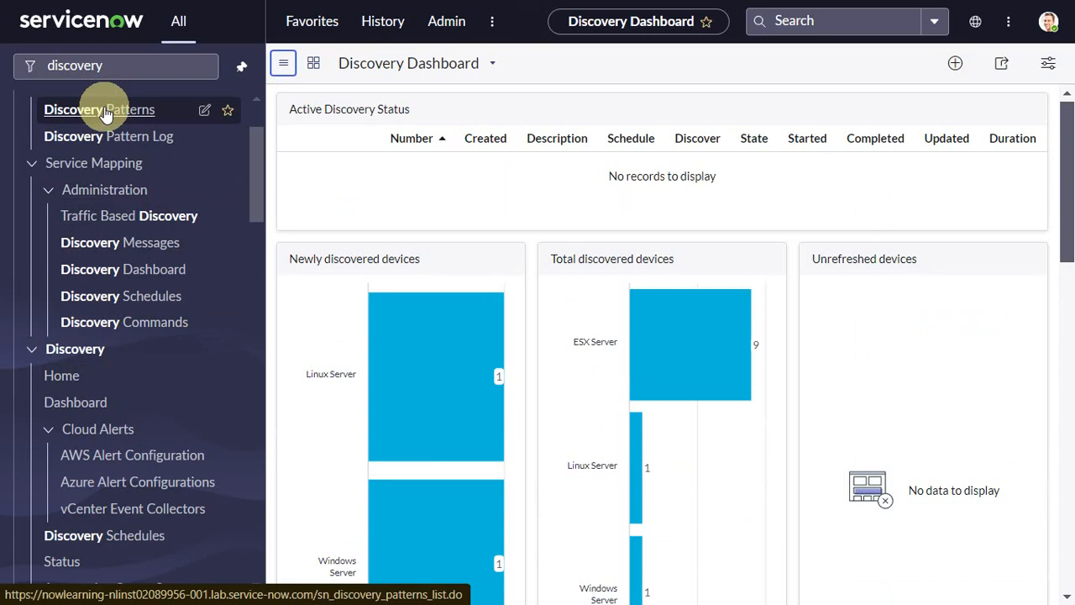
# Open the earlier discovery status record DIS0010001 from the Discovery Status list
pyautogui.click(143, 70)
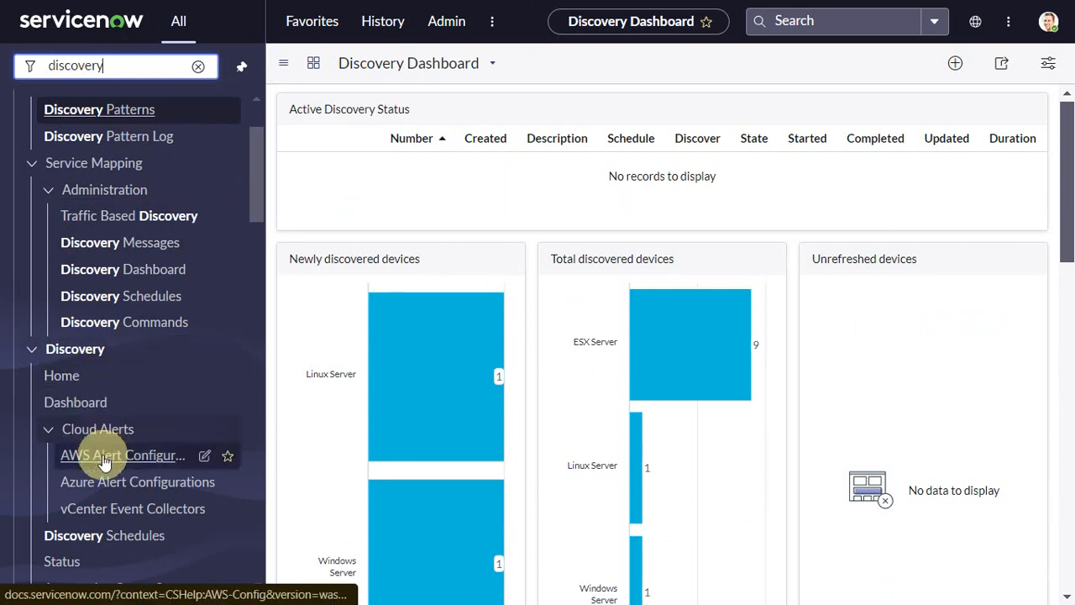
pyautogui.click(54, 560)
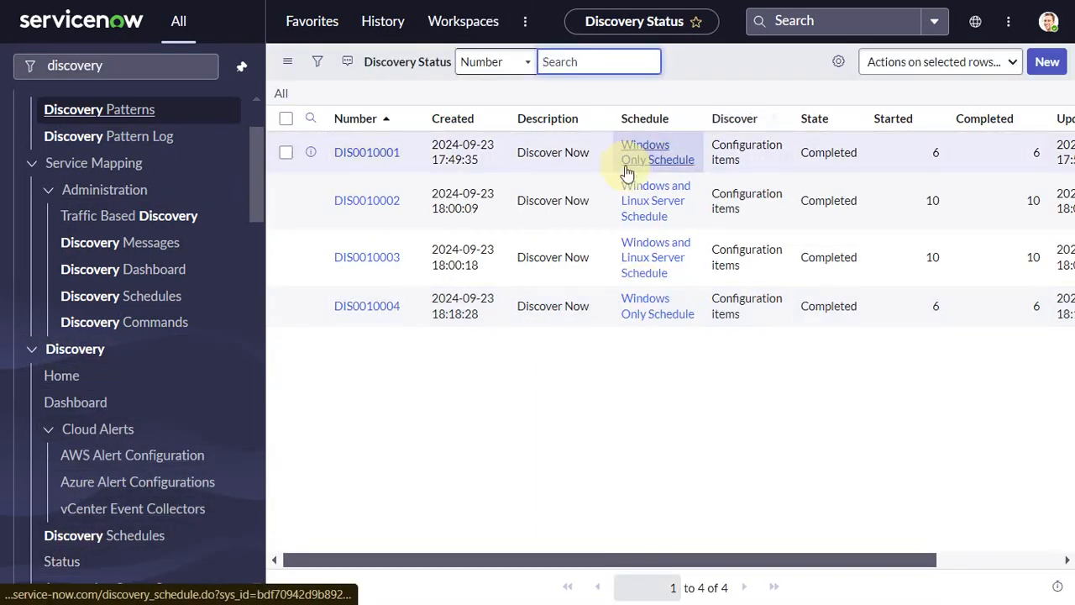
pyautogui.click(364, 159)
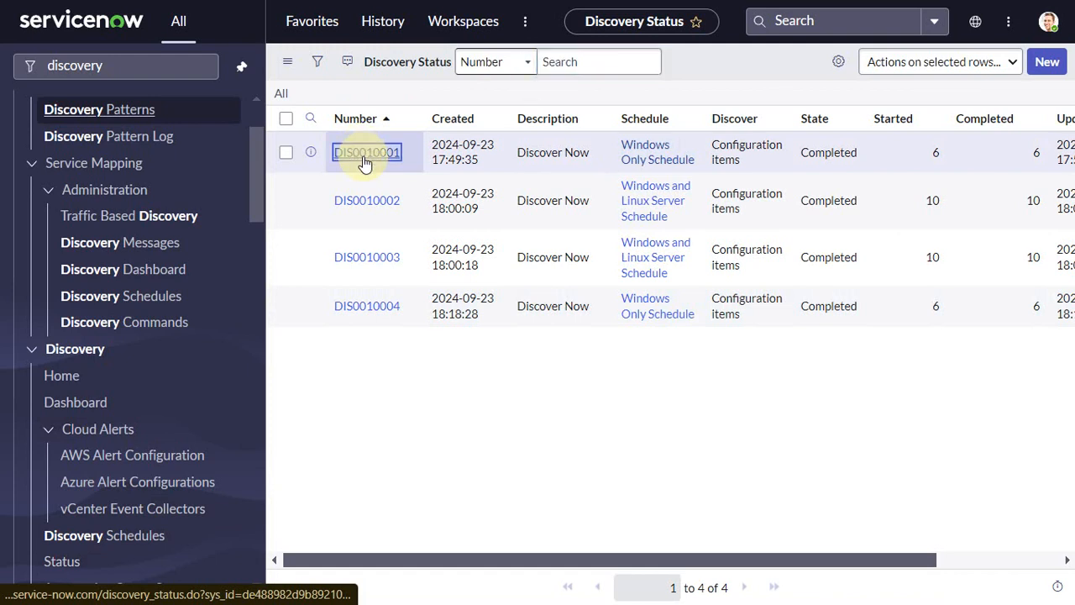
pyautogui.scroll(-4, 504, 294)
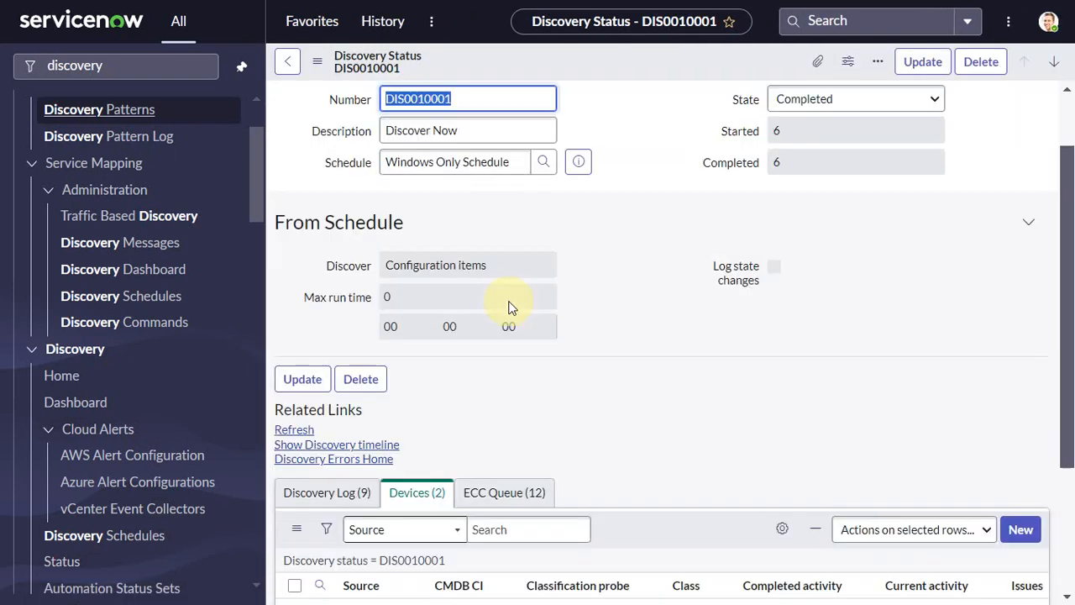
# Review the ECC Queue entries of discovery status DIS0010001
pyautogui.click(512, 299)
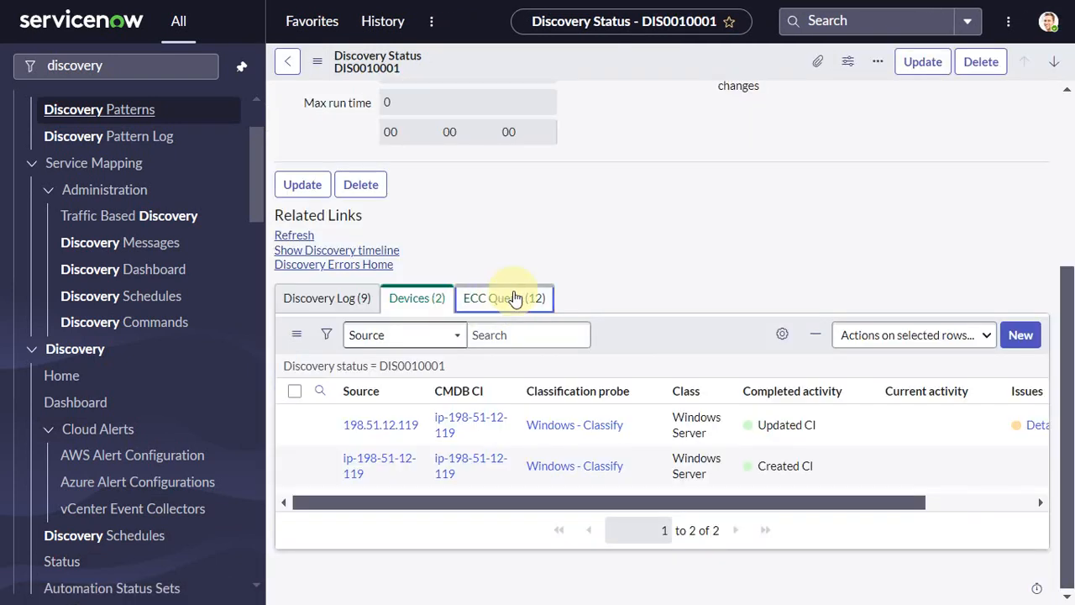
pyautogui.scroll(-6, 441, 418)
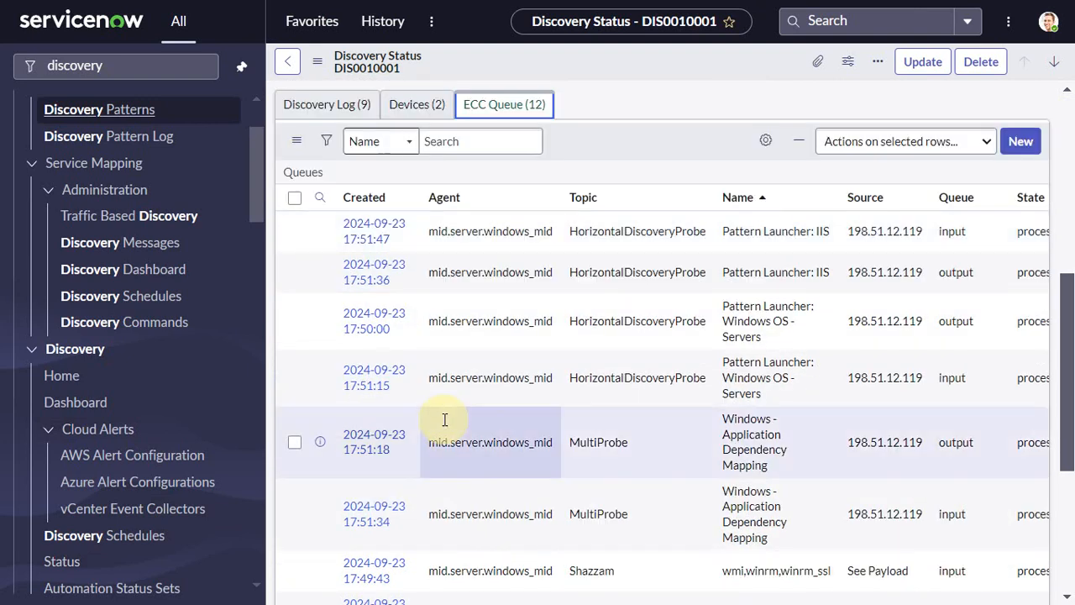
pyautogui.scroll(1, 444, 416)
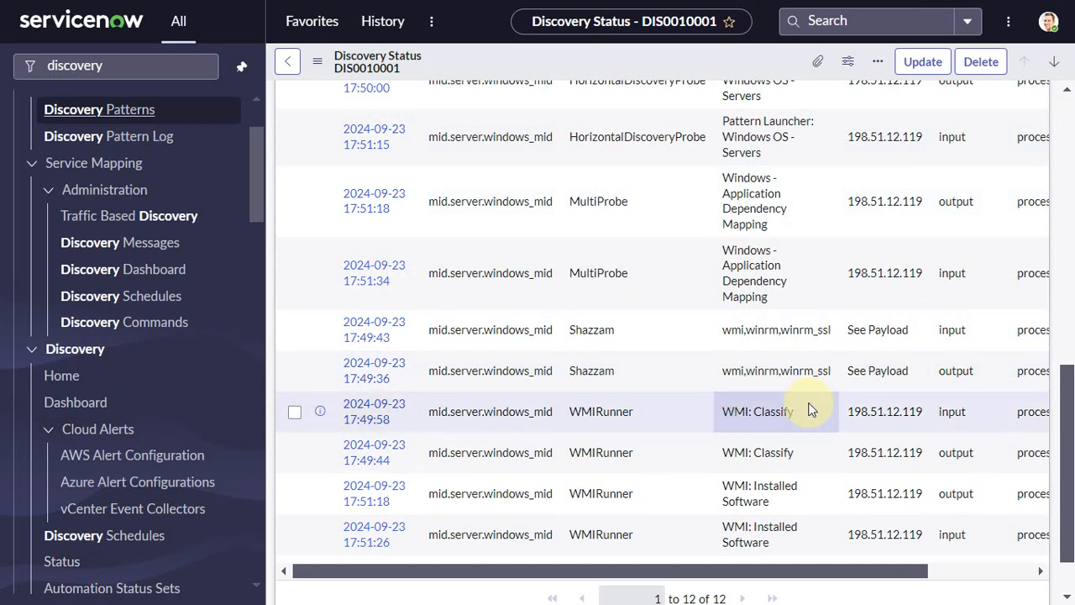
pyautogui.scroll(1, 791, 377)
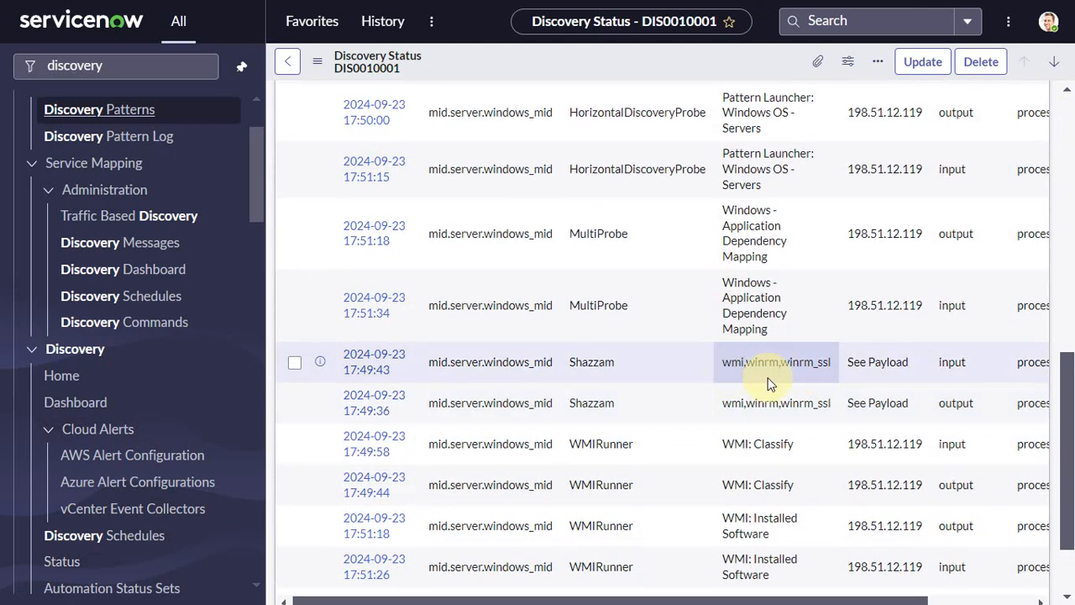
pyautogui.scroll(10, 768, 383)
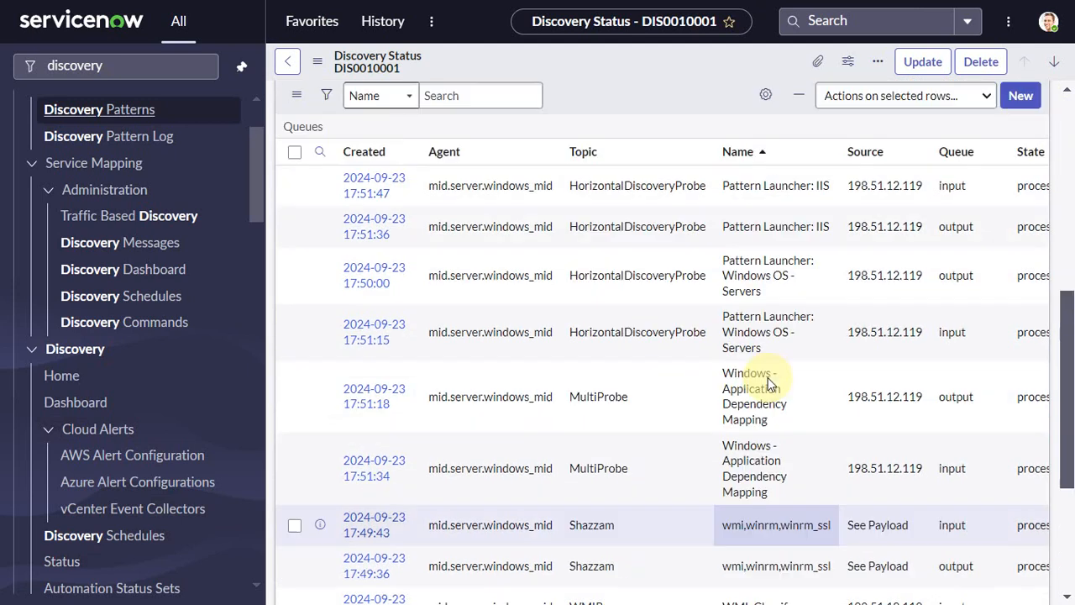